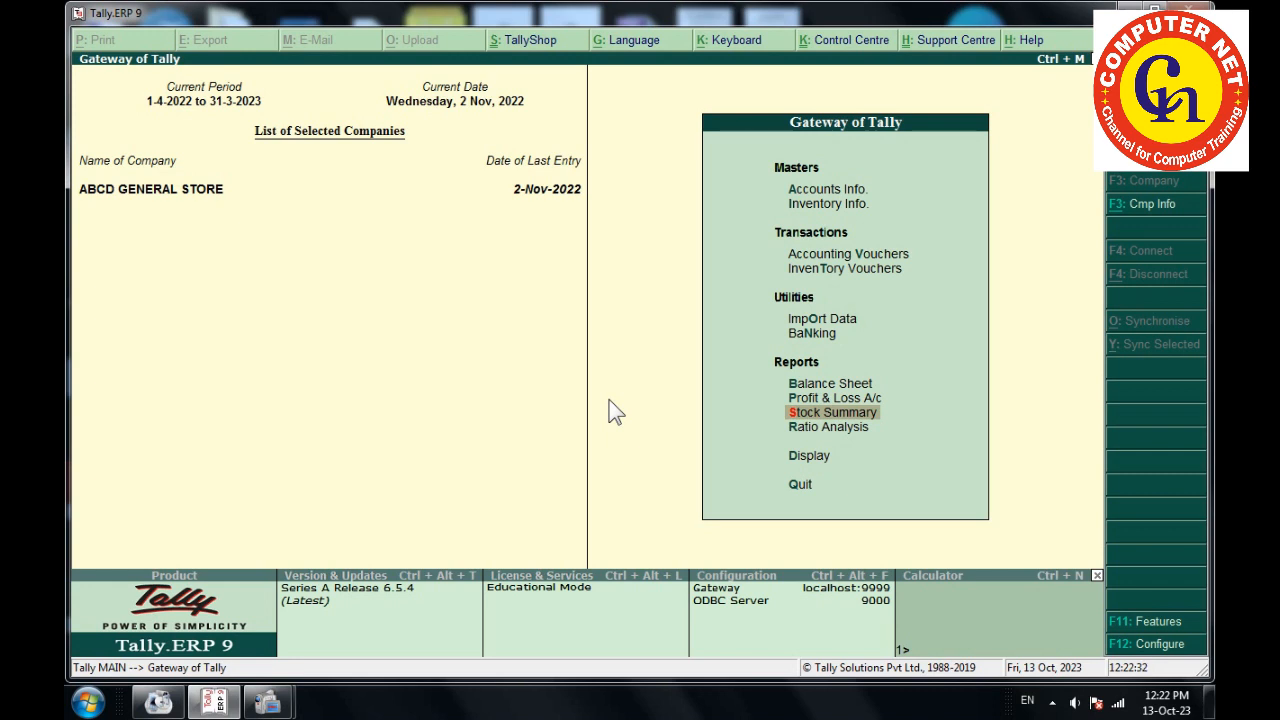
Start creating a new voucher type under Accounts Info and name it Pos Invoice.
key(Up)
key(Up)
key(Up)
key(Up)
key(Up)
key(Up)
key(Up)
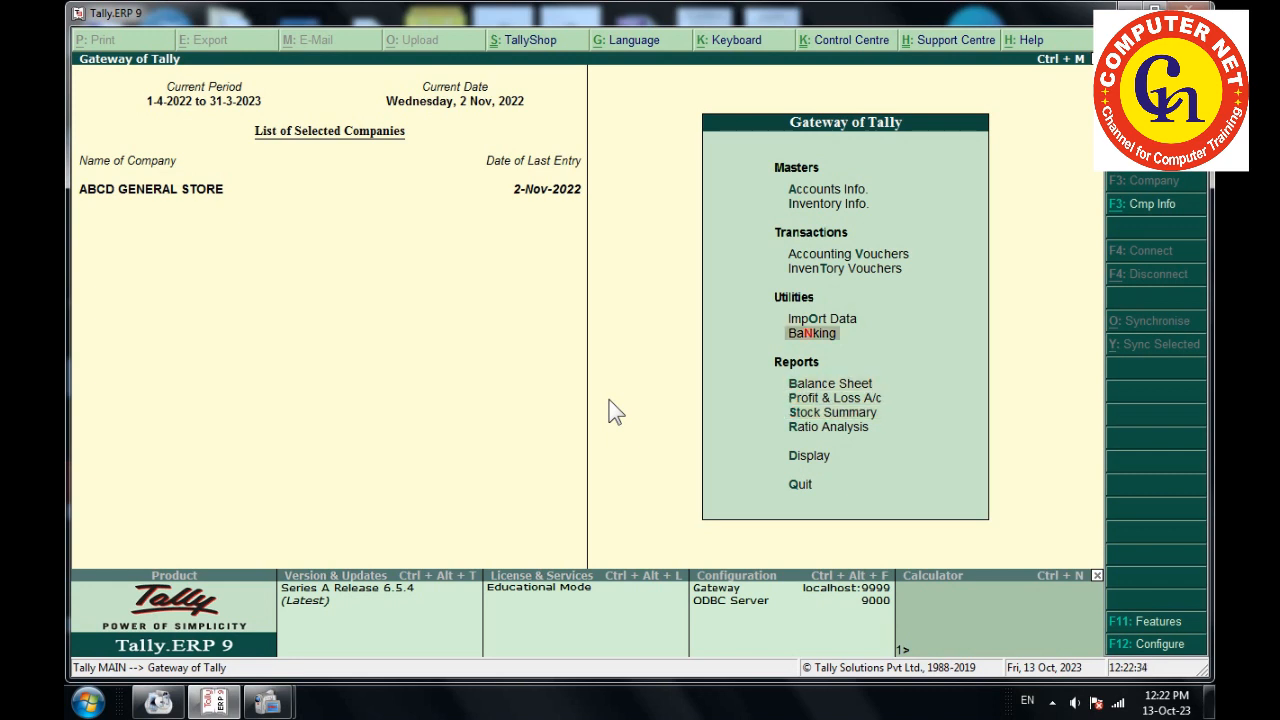
key(Up)
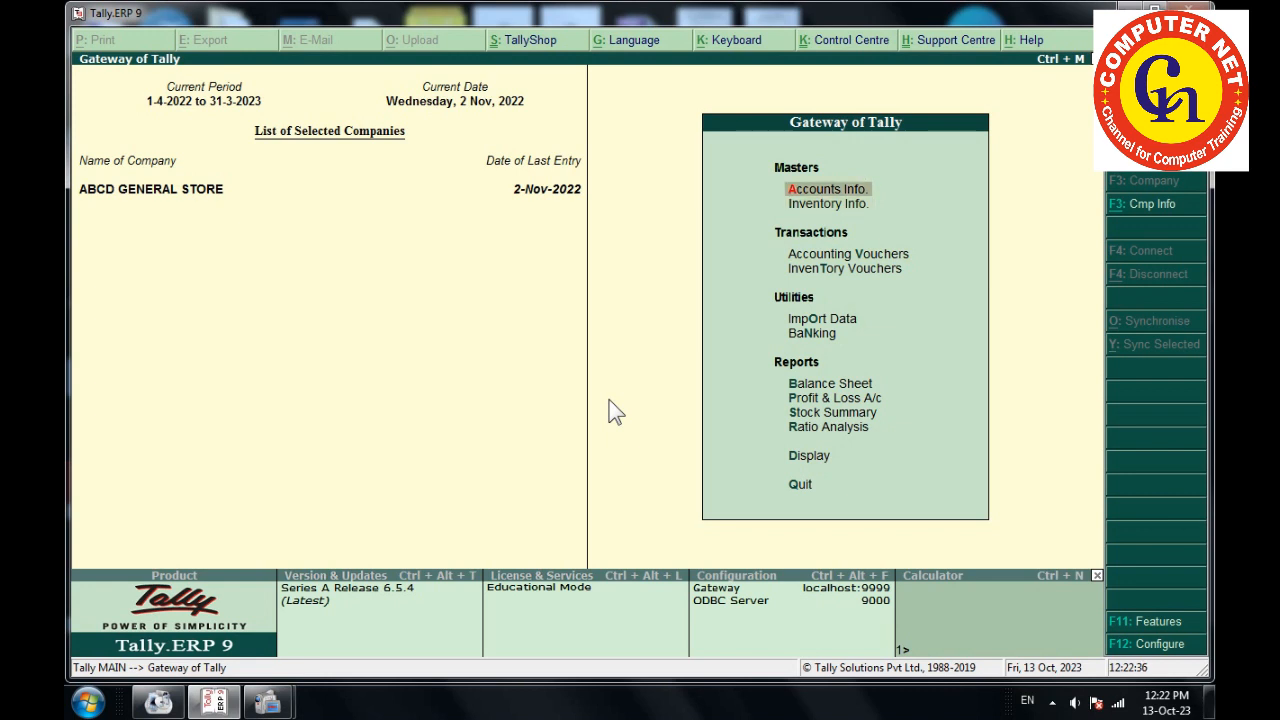
key(Return)
key(Down)
key(Down)
key(Down)
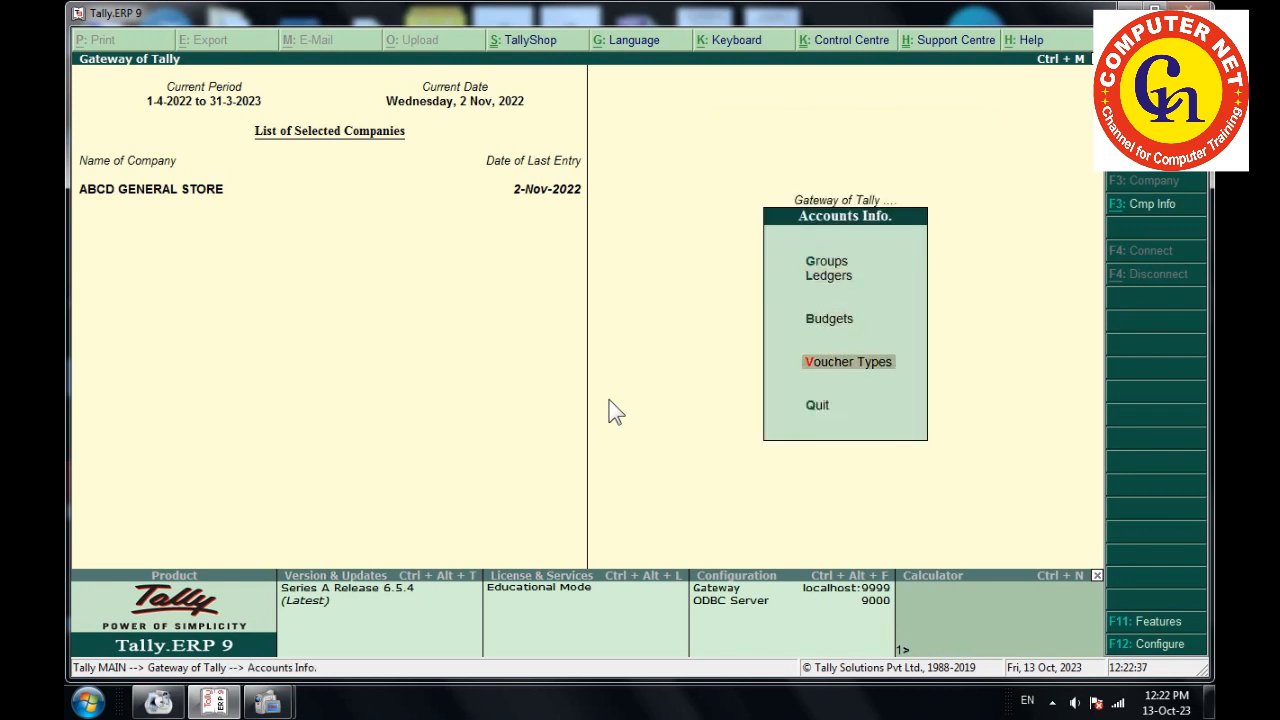
key(Return)
key(Return)
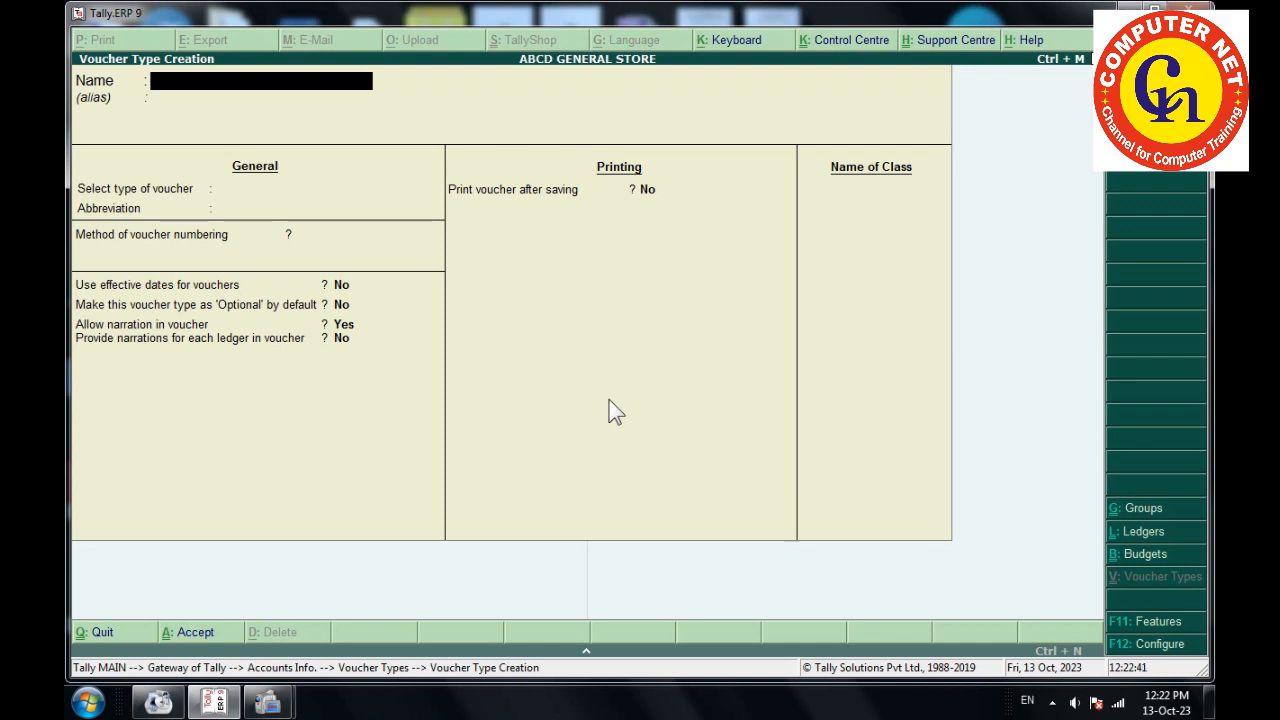
text(Pos Invoice)
key(Return)
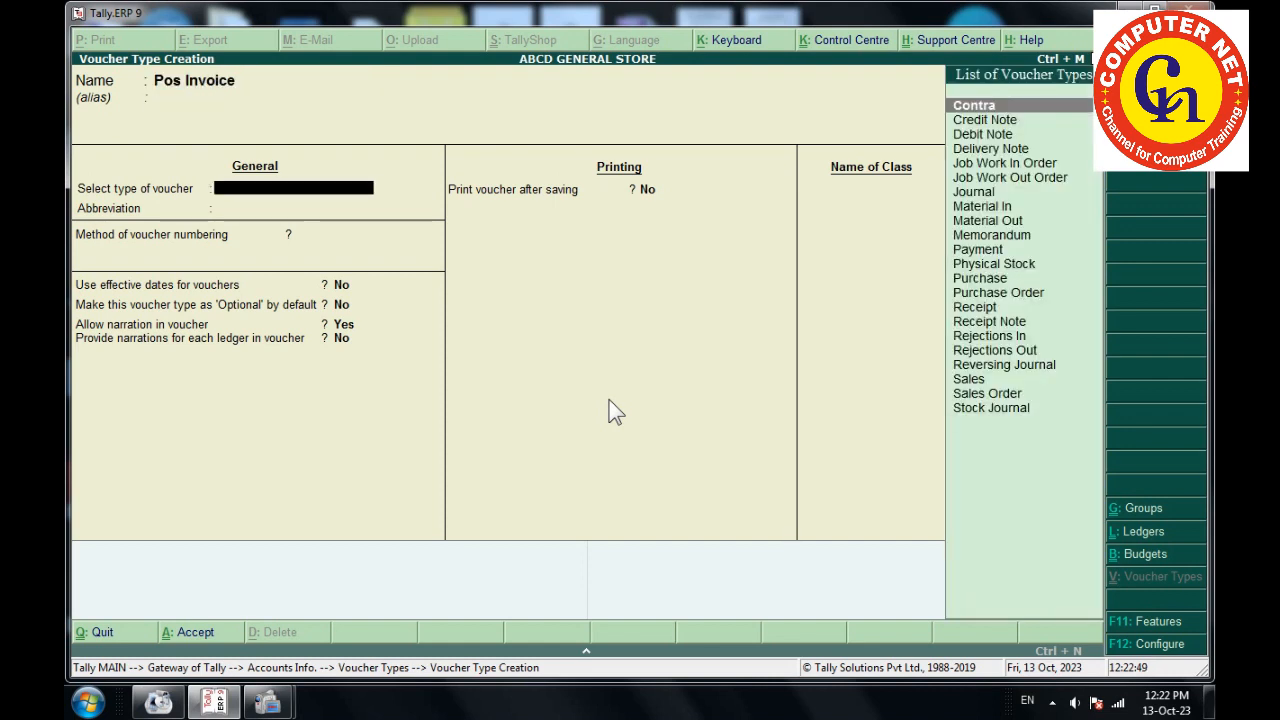
Select Sales as the type of voucher for Pos Invoice.
key(Down)
key(Down)
key(Down)
key(Down)
key(Down)
key(Down)
key(Down)
key(Down)
key(Down)
key(Down)
key(Down)
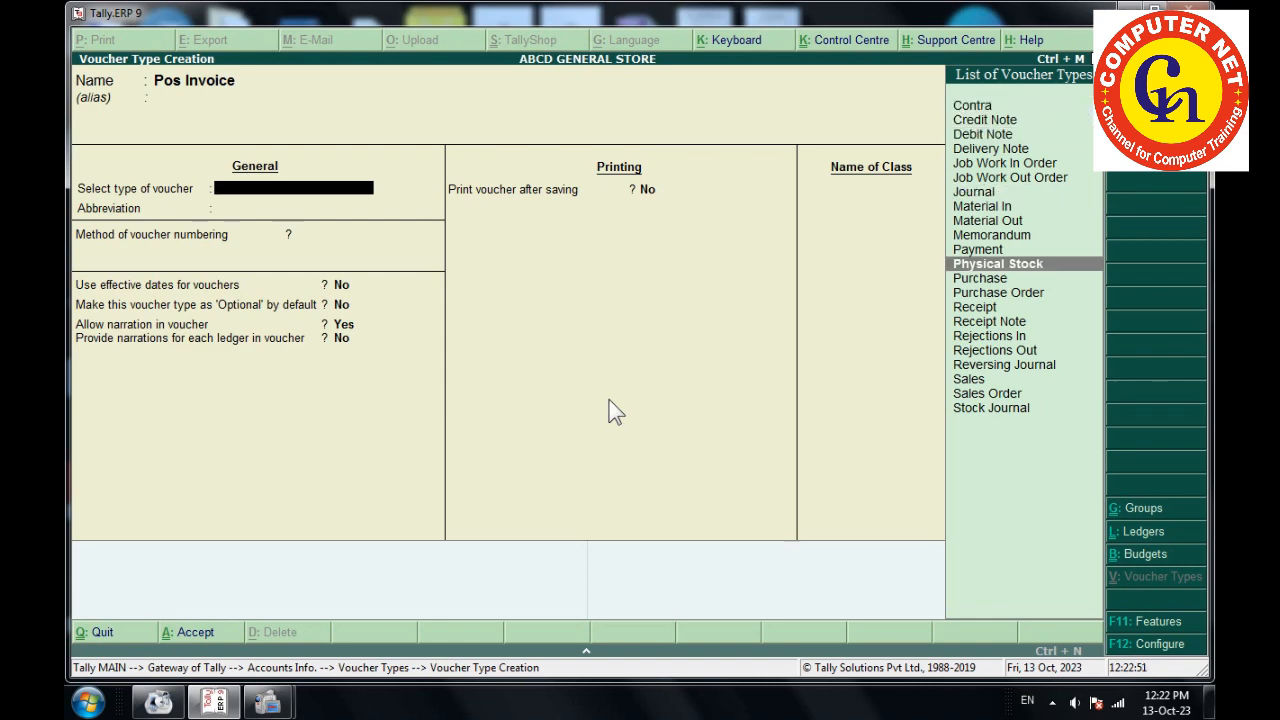
key(Down)
key(Down)
key(Down)
key(Down)
key(Down)
key(Down)
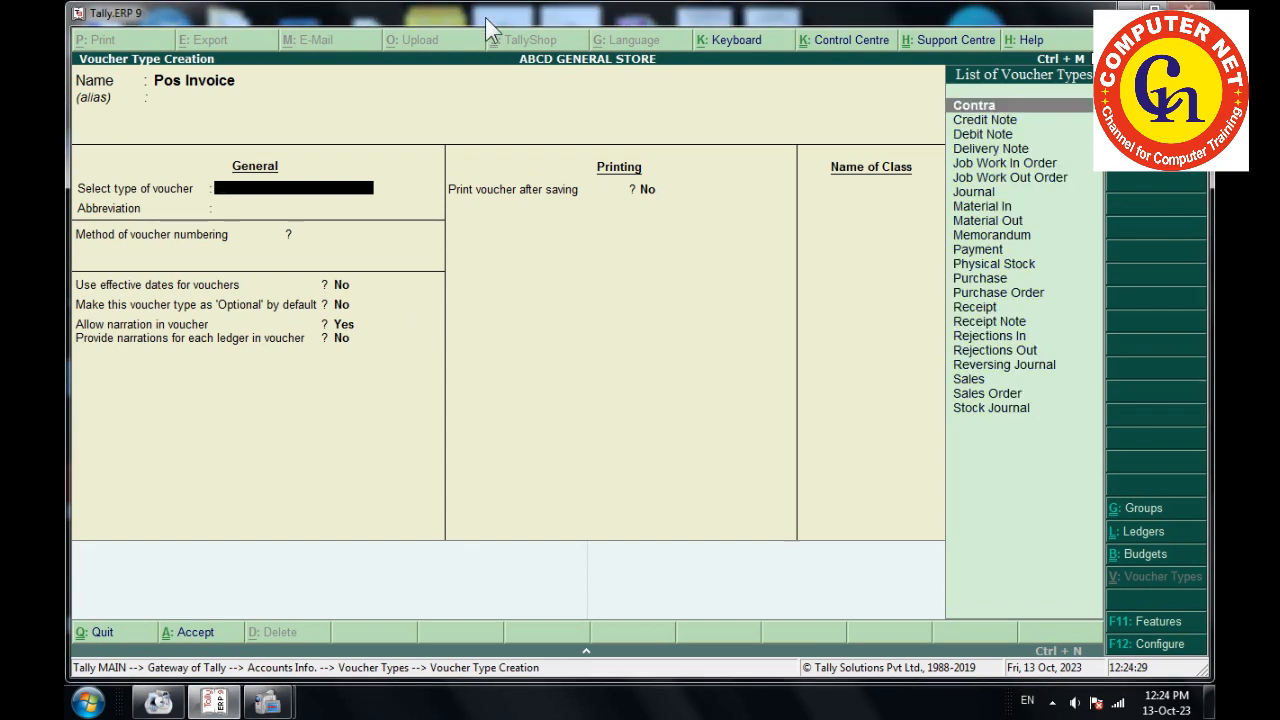
key(Down)
key(Down)
key(Down)
key(Down)
key(Down)
key(Down)
key(Down)
key(Down)
key(Down)
key(Down)
key(Down)
key(Down)
key(Down)
key(Down)
key(Down)
key(Down)
key(Down)
key(Down)
key(Down)
key(Down)
key(Up)
key(Up)
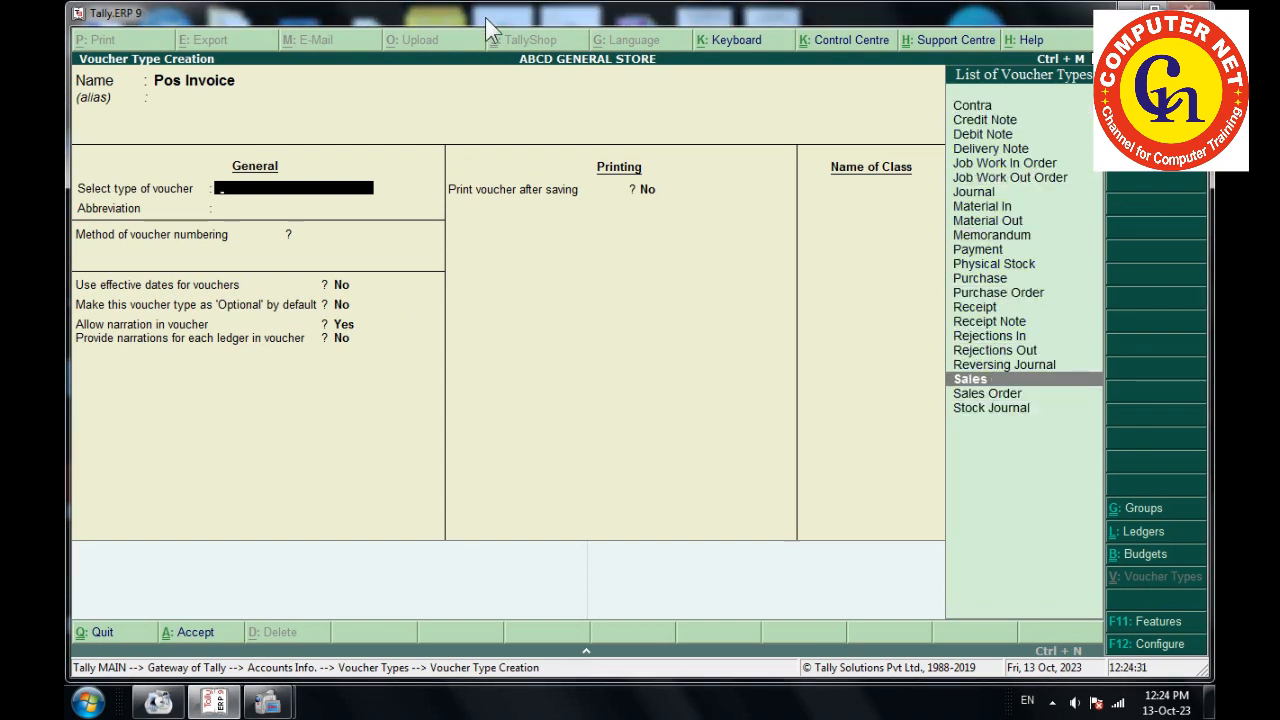
key(Return)
Keep the default general and numbering settings and set Use for POS invoicing to Yes.
key(Return)
key(Return)
key(Return)
key(Return)
key(Return)
key(Return)
key(Return)
key(Return)
key(Return)
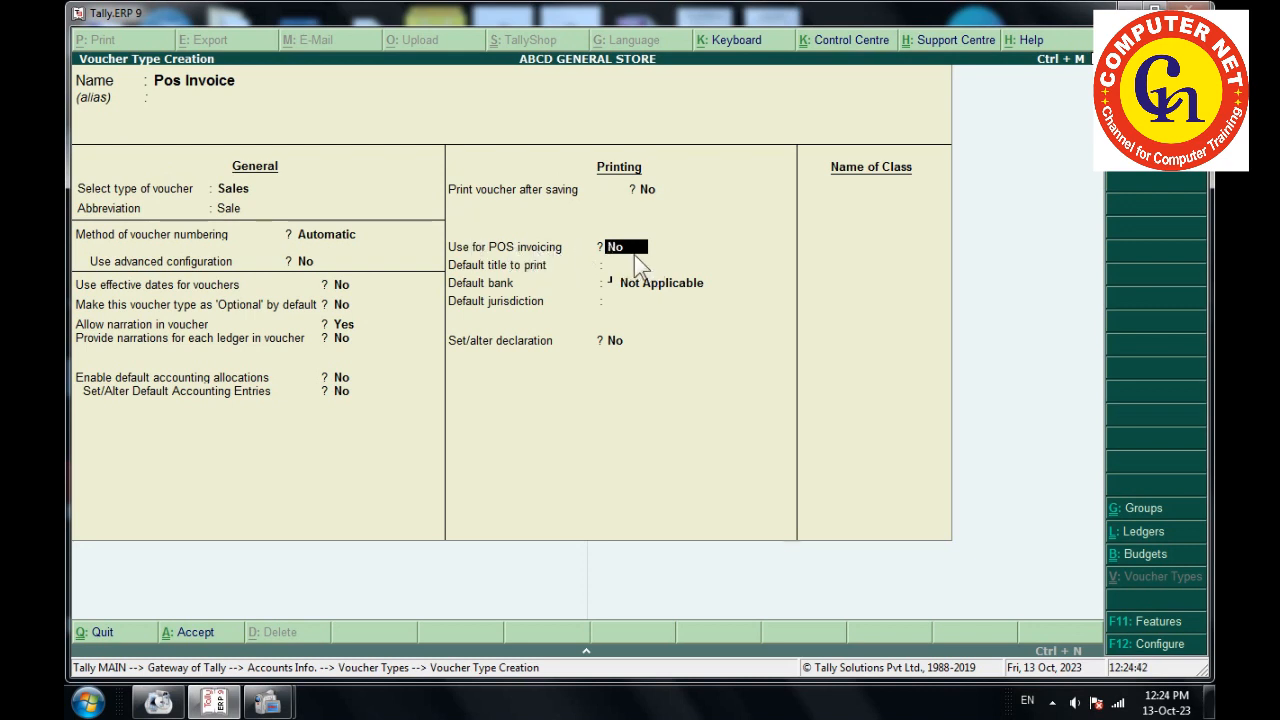
text(y)
key(Return)
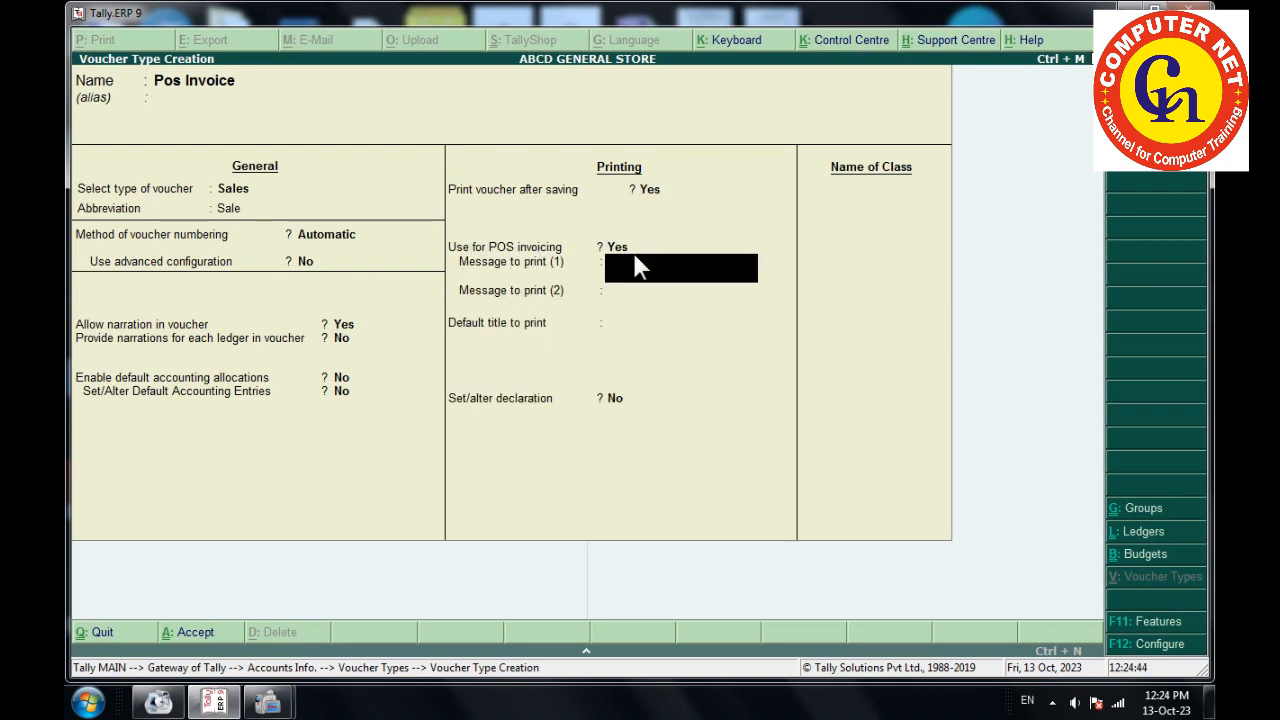
Leave the print messages, default title and declaration at their defaults and save the Pos Invoice voucher type.
key(Return)
key(Return)
key(Return)
key(Return)
key(Return)
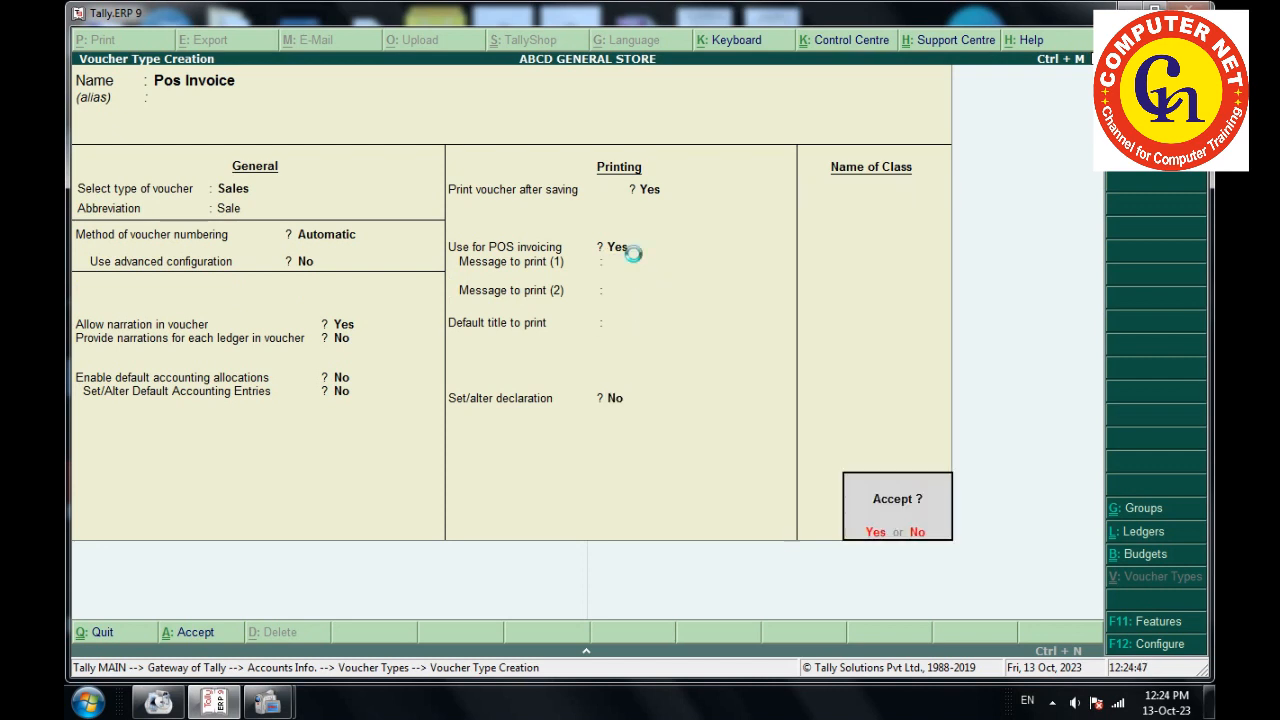
key(Return)
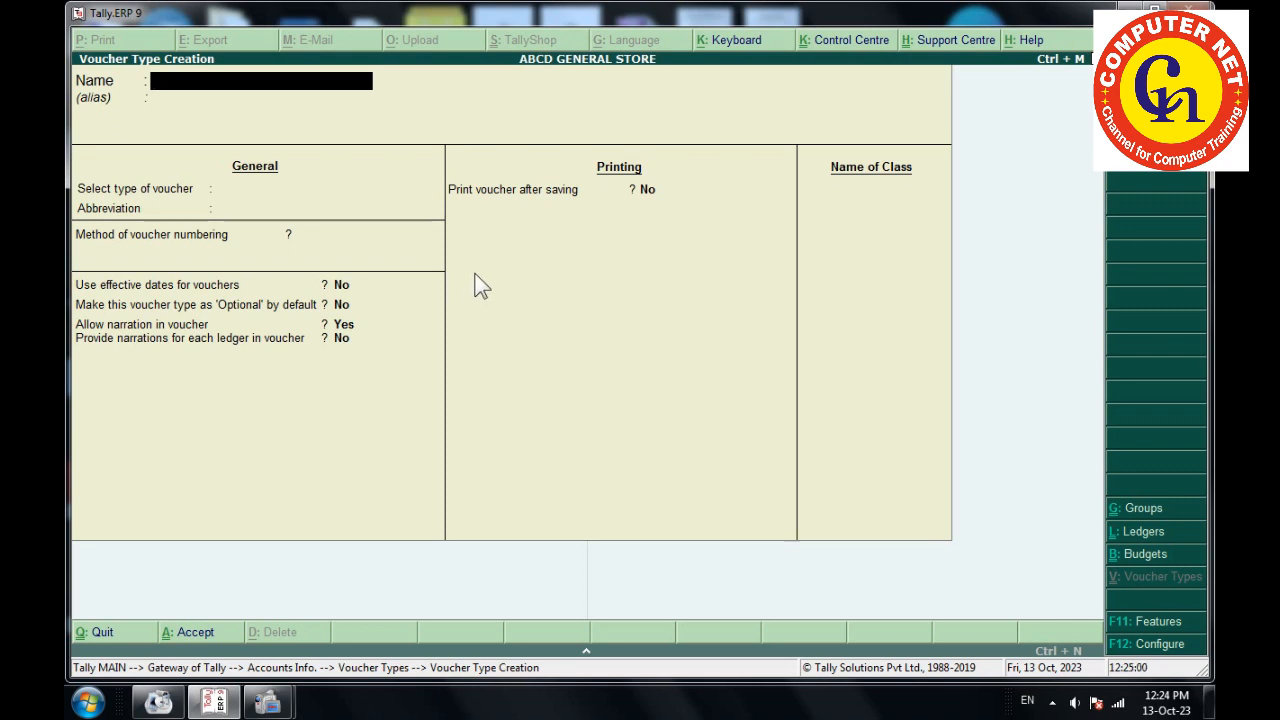
Leave voucher type creation and start a new single ledger named SBI BANK.
key(Escape)
key(y)
key(Escape)
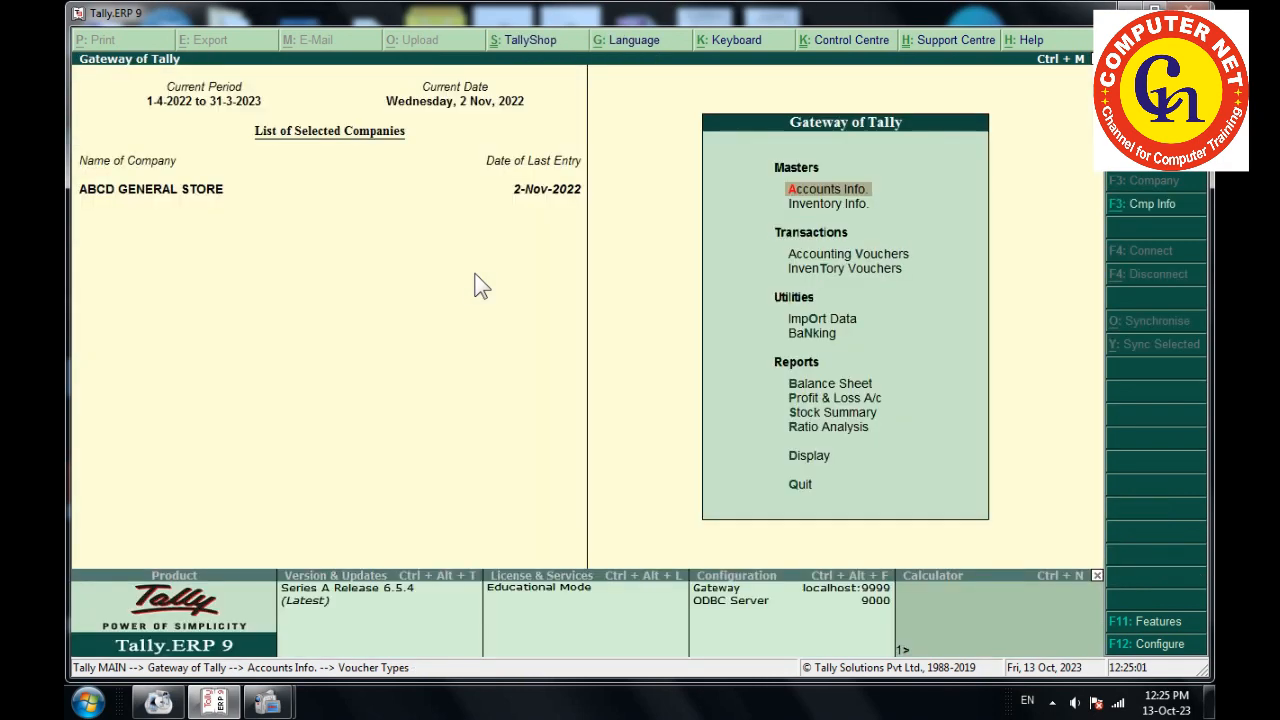
key(Return)
key(Down)
key(Return)
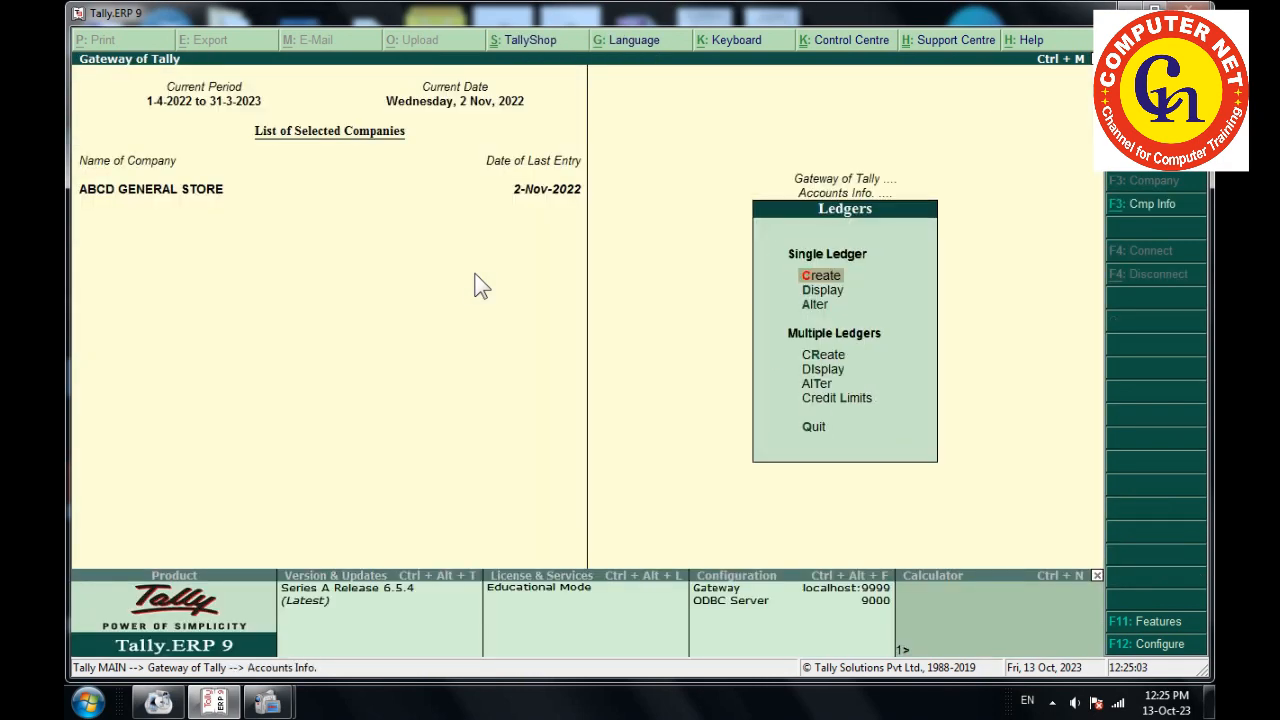
key(Return)
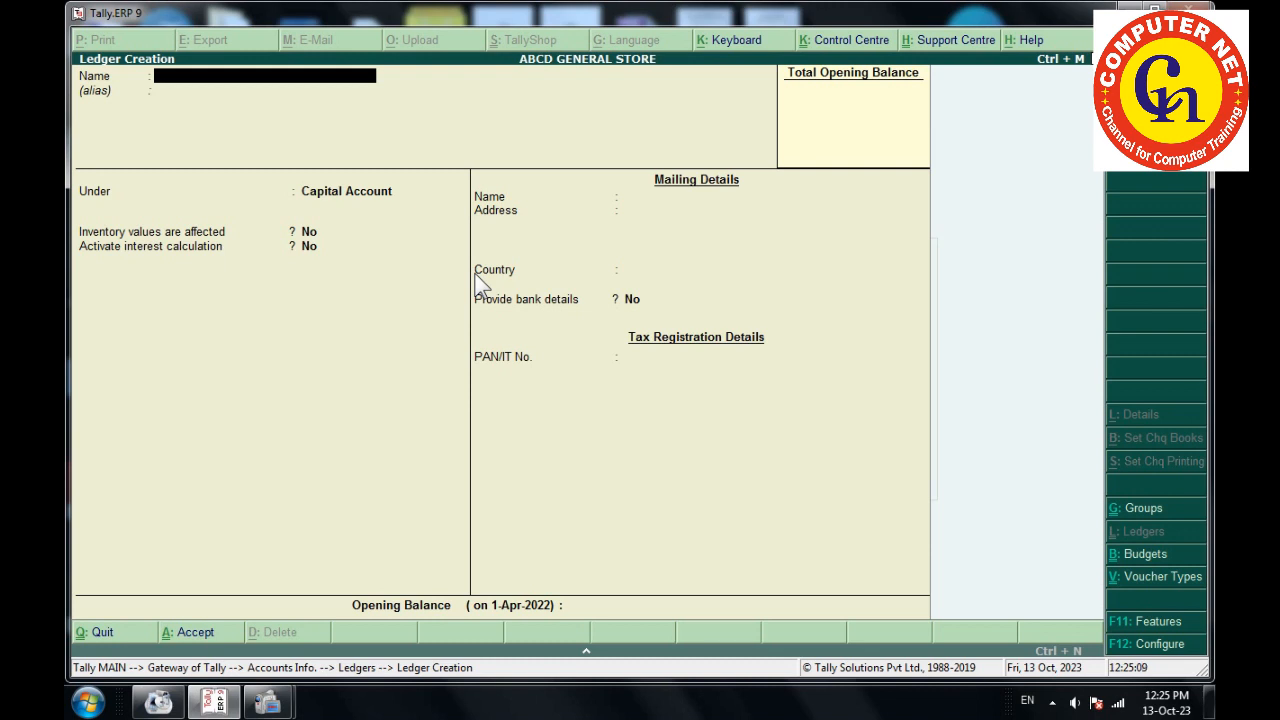
text(SBI BANK)
key(Return)
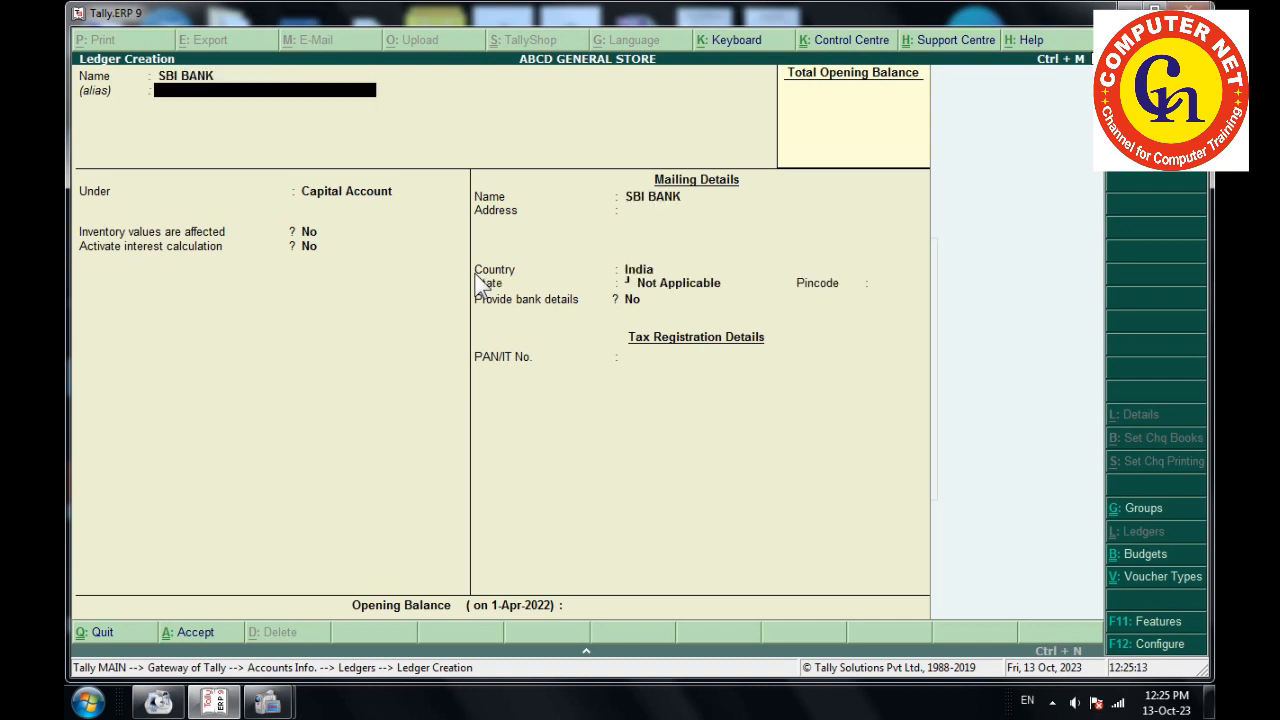
Place the SBI BANK ledger under the Bank Accounts group.
key(Return)
key(Up)
key(Up)
key(Up)
key(Up)
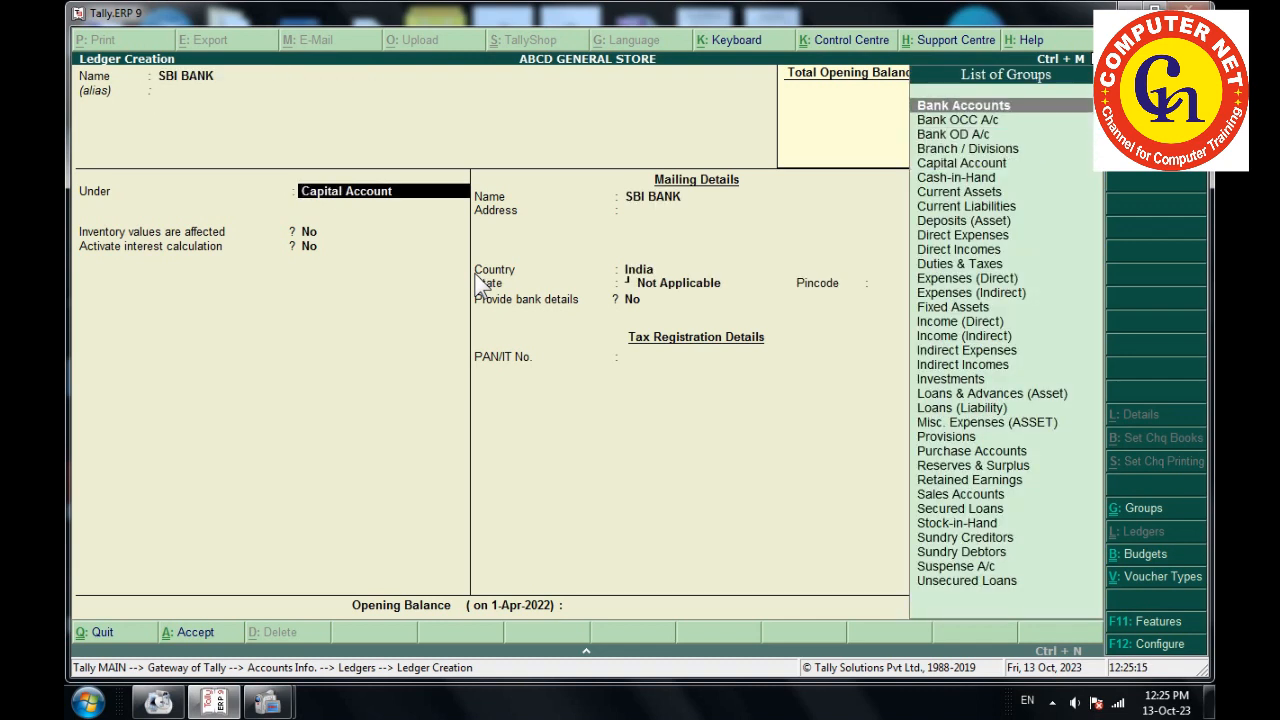
key(Return)
Accept the default bank and mailing details, leave the opening balance empty, and save the SBI BANK ledger.
key(Return)
key(Return)
key(Return)
key(Return)
key(Return)
key(Return)
key(Return)
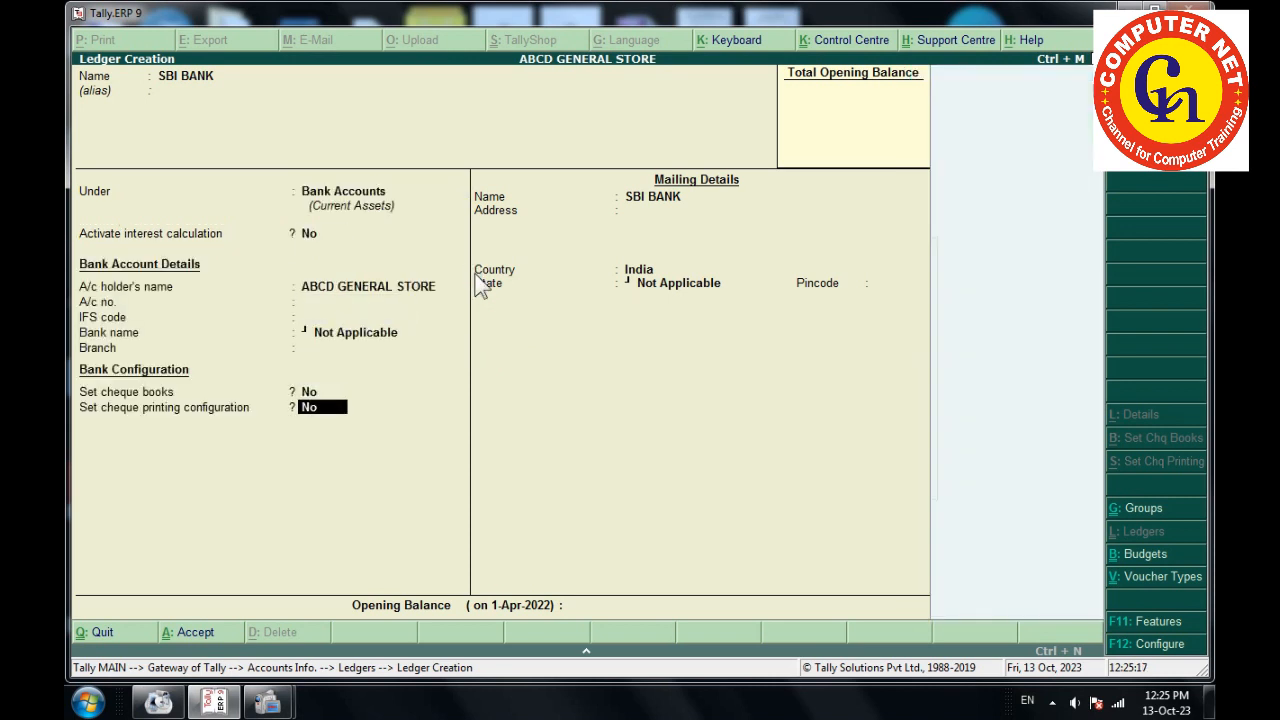
key(Return)
key(Return)
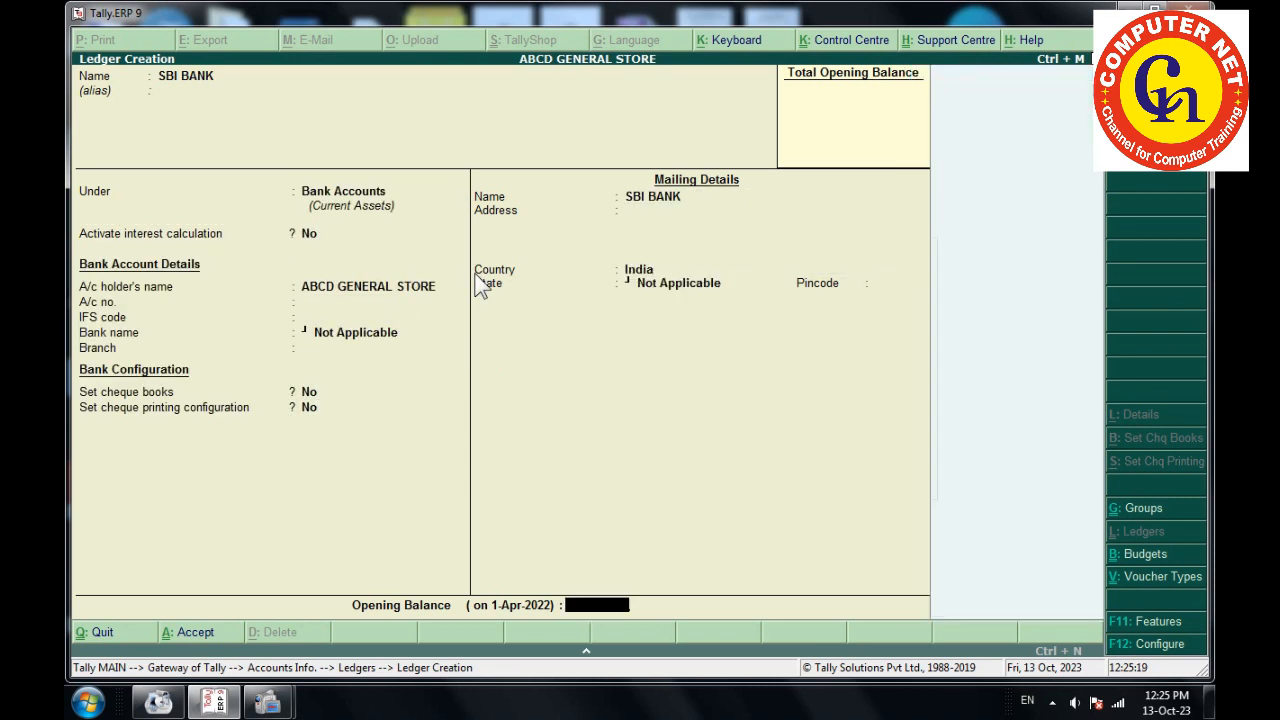
key(Return)
key(Return)
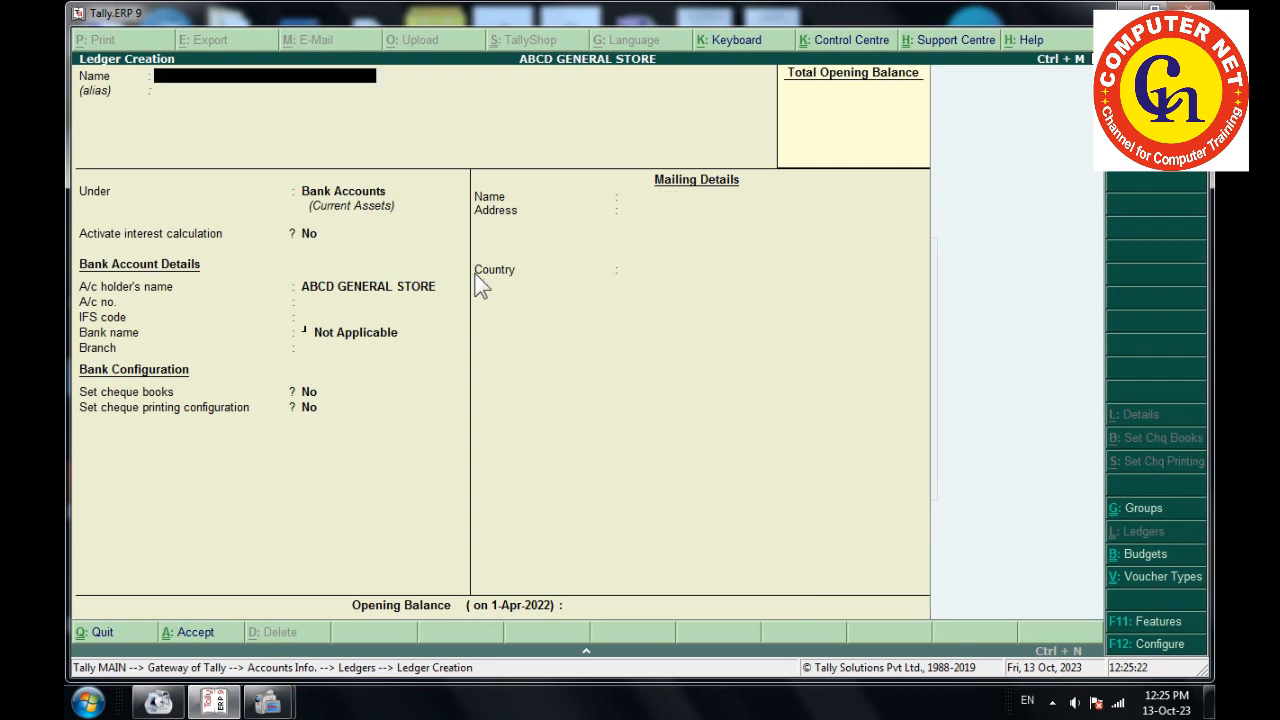
Name the next new ledger GIFT VOUCHER, without an alias.
text(GOF)
key(BackSpace)
key(BackSpace)
key(BackSpace)
key(BackSpace)
text(GIFT VOUCHER)
key(Return)
key(Return)
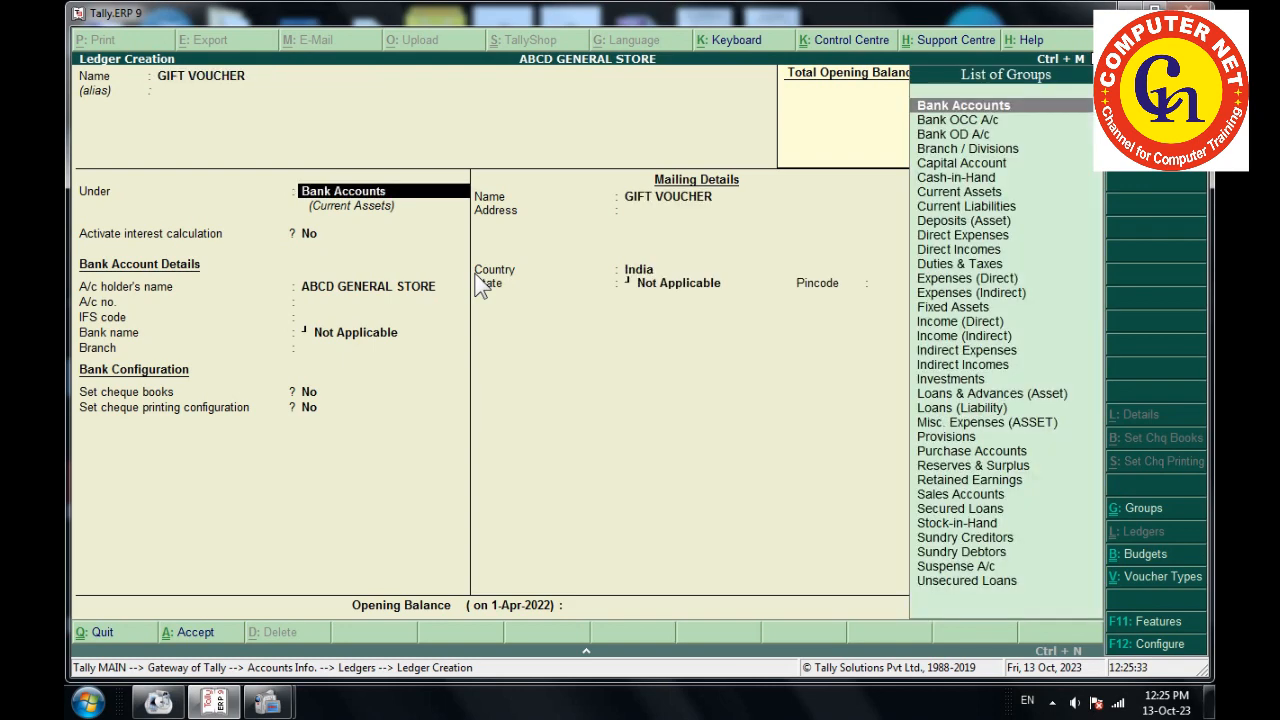
Place the GIFT VOUCHER ledger under the Sundry Debtors group.
text(S)
key(Down)
key(Down)
key(Down)
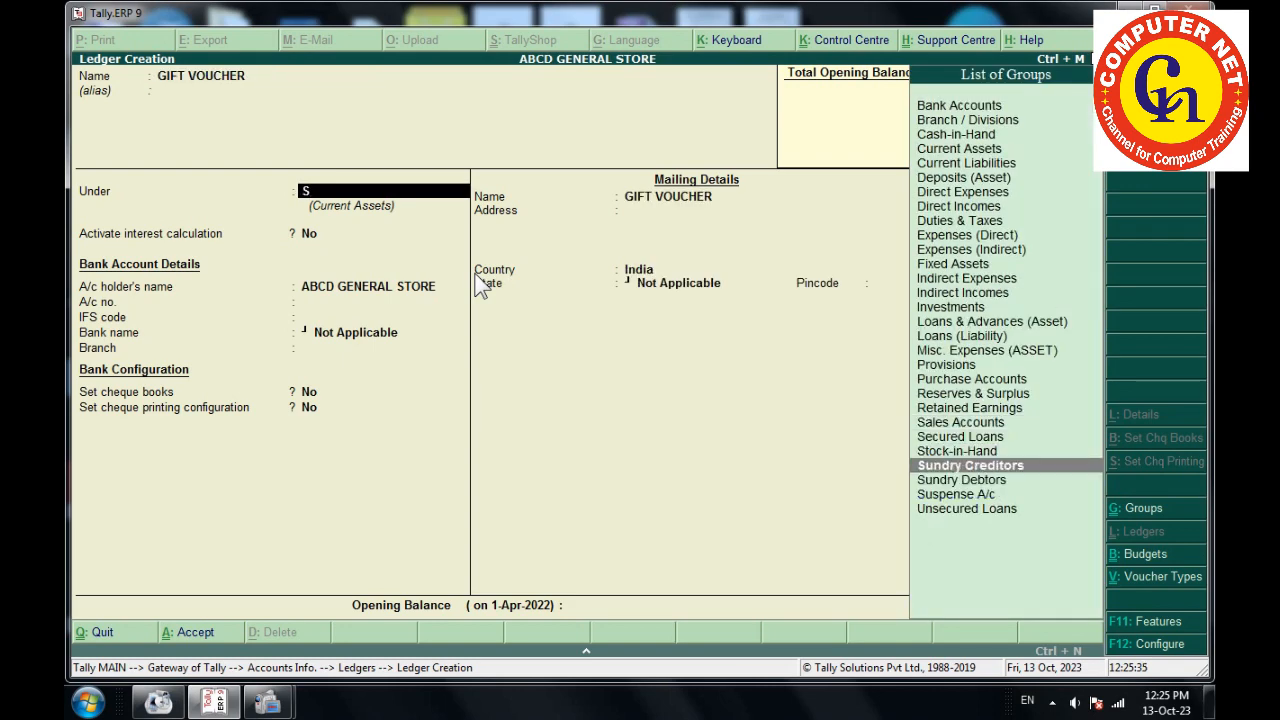
key(Down)
key(Return)
Accept the default credit, mailing and tax details with no opening balance, and save the GIFT VOUCHER ledger.
key(Return)
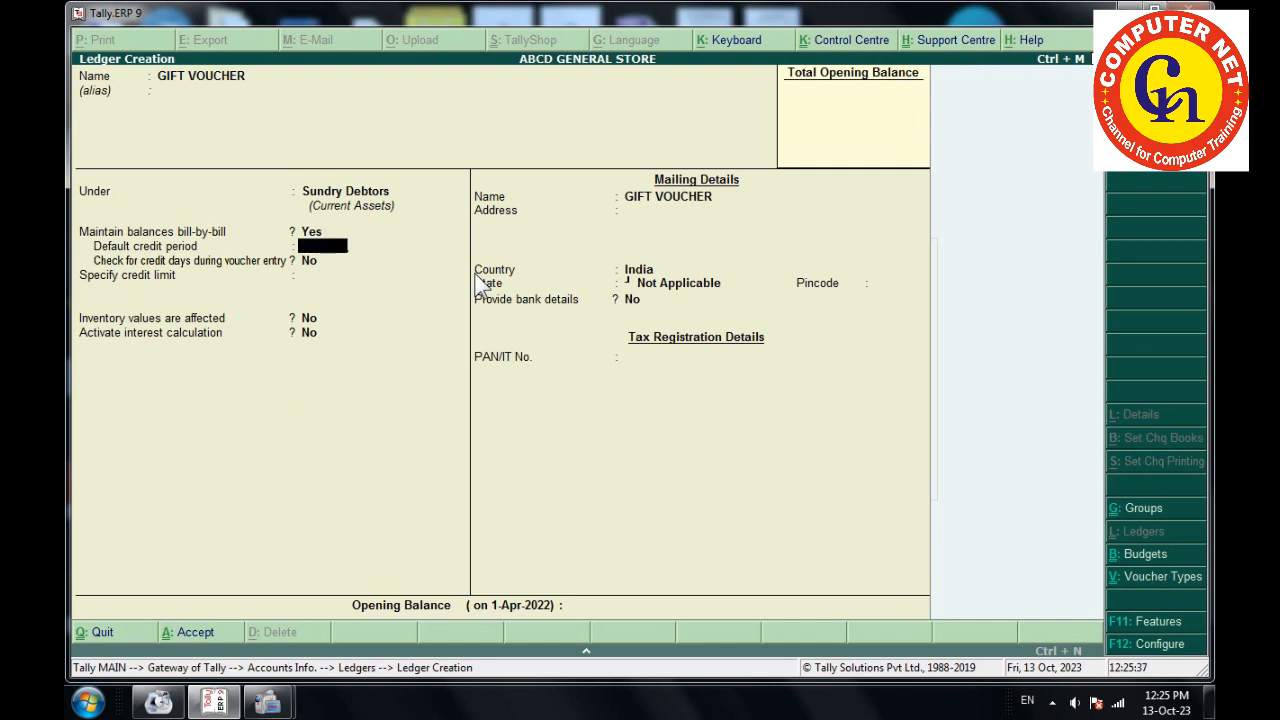
key(Return)
key(Return)
key(Return)
key(Return)
key(Return)
key(Return)
key(Return)
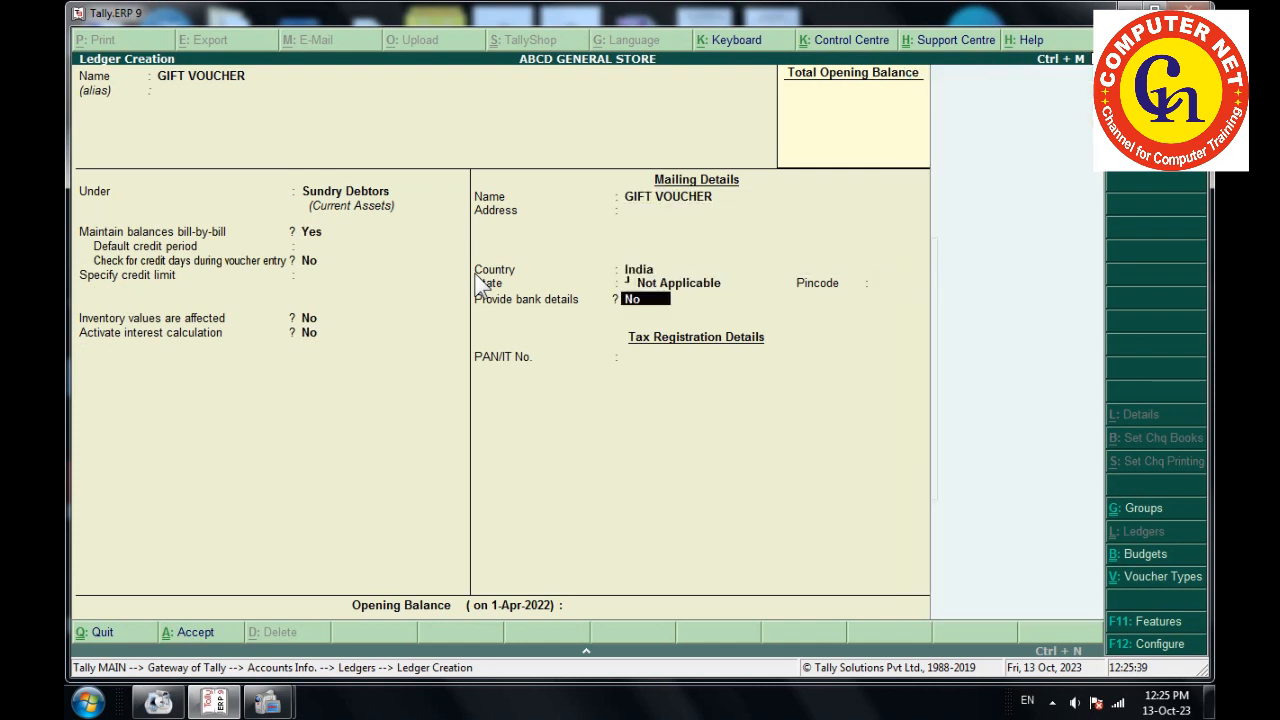
key(Return)
key(Return)
key(Return)
key(Return)
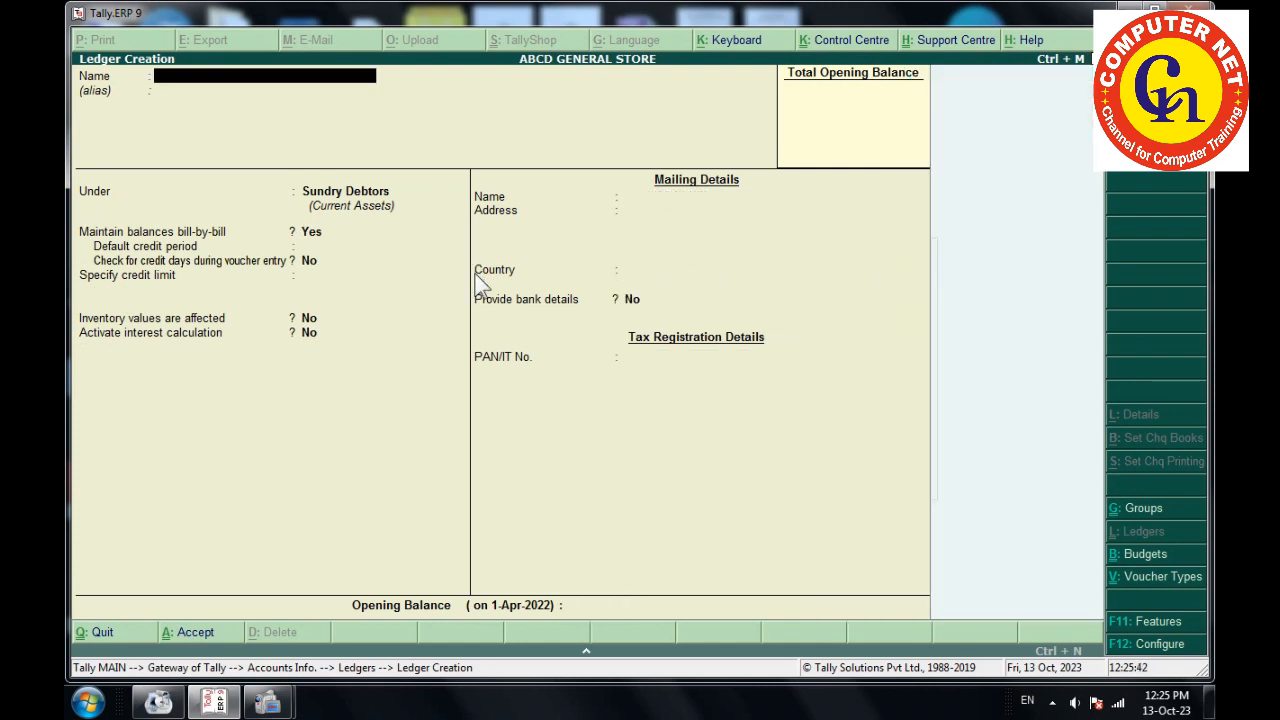
Leave ledger creation and open a new accounting sales voucher of type Pos Invoice.
key(Escape)
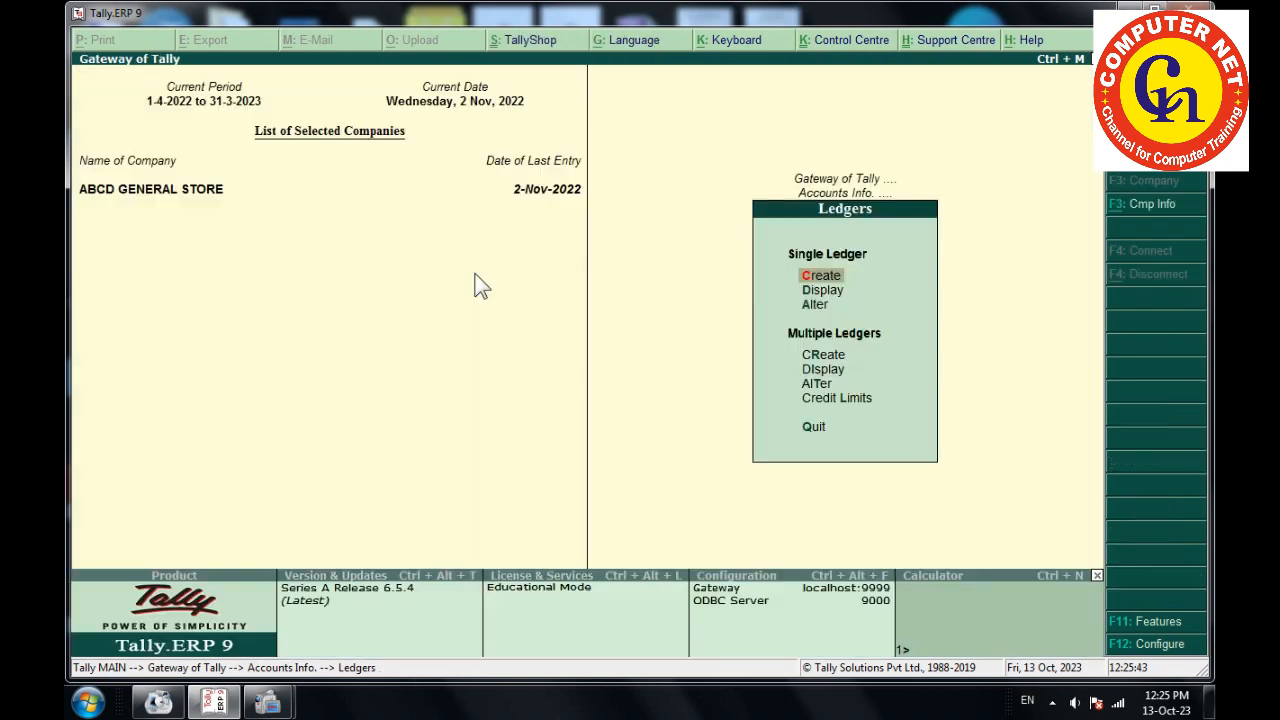
key(Escape)
key(Escape)
key(Down)
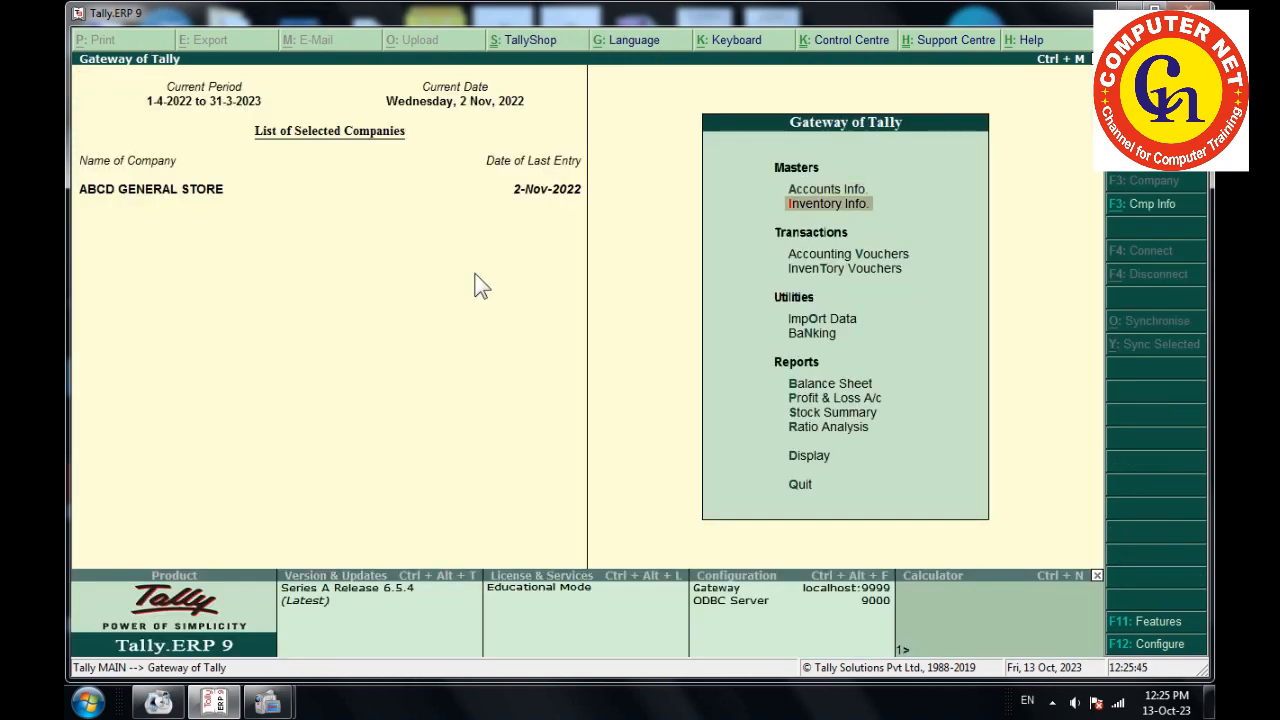
key(Down)
key(Return)
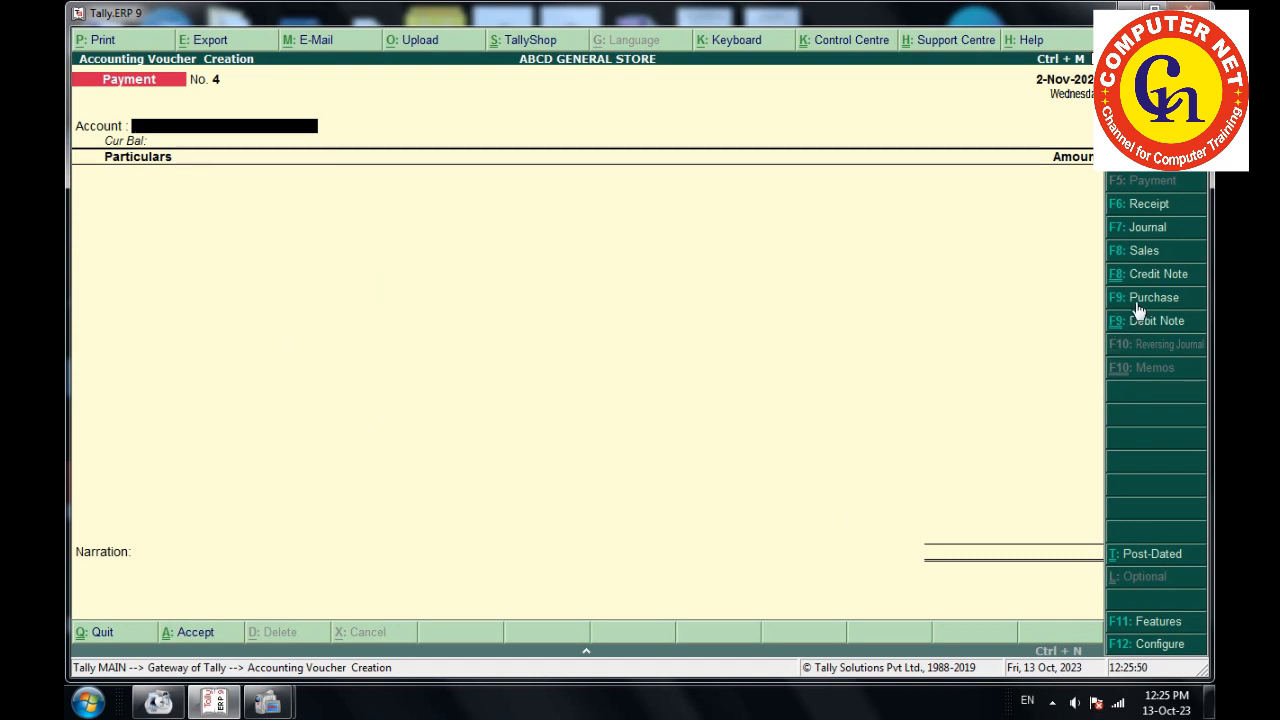
click(1140, 255)
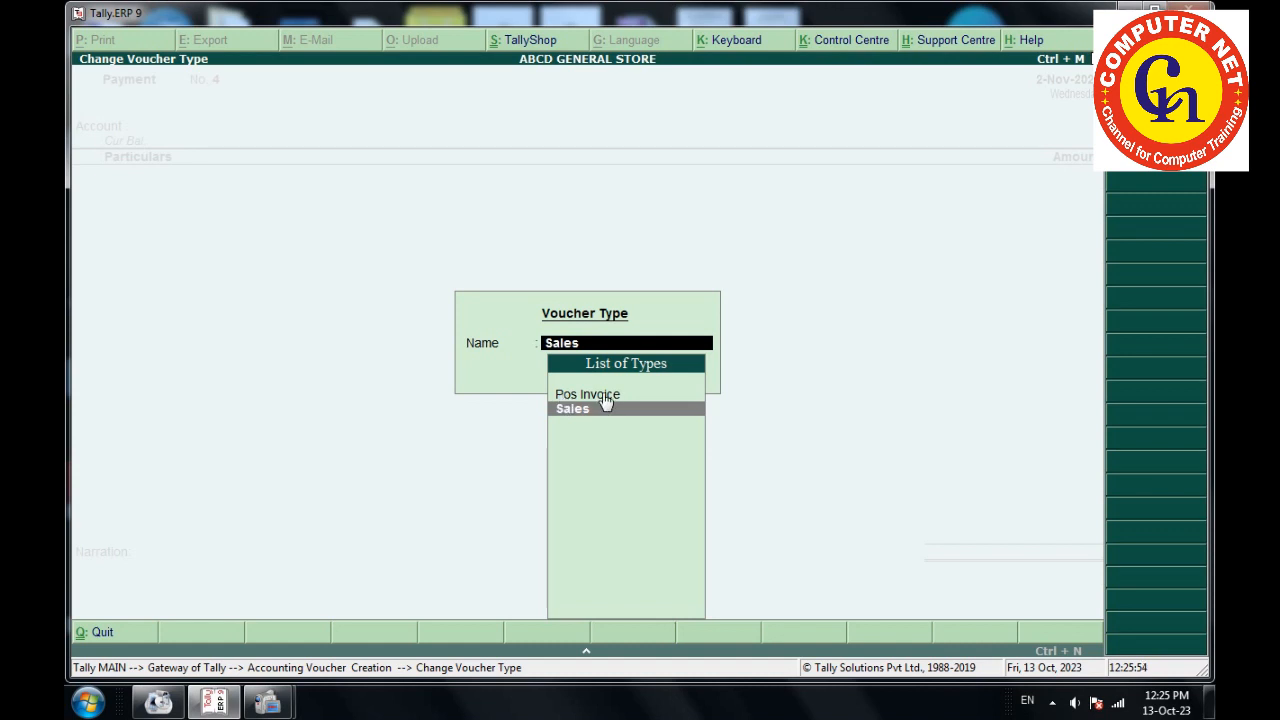
key(Up)
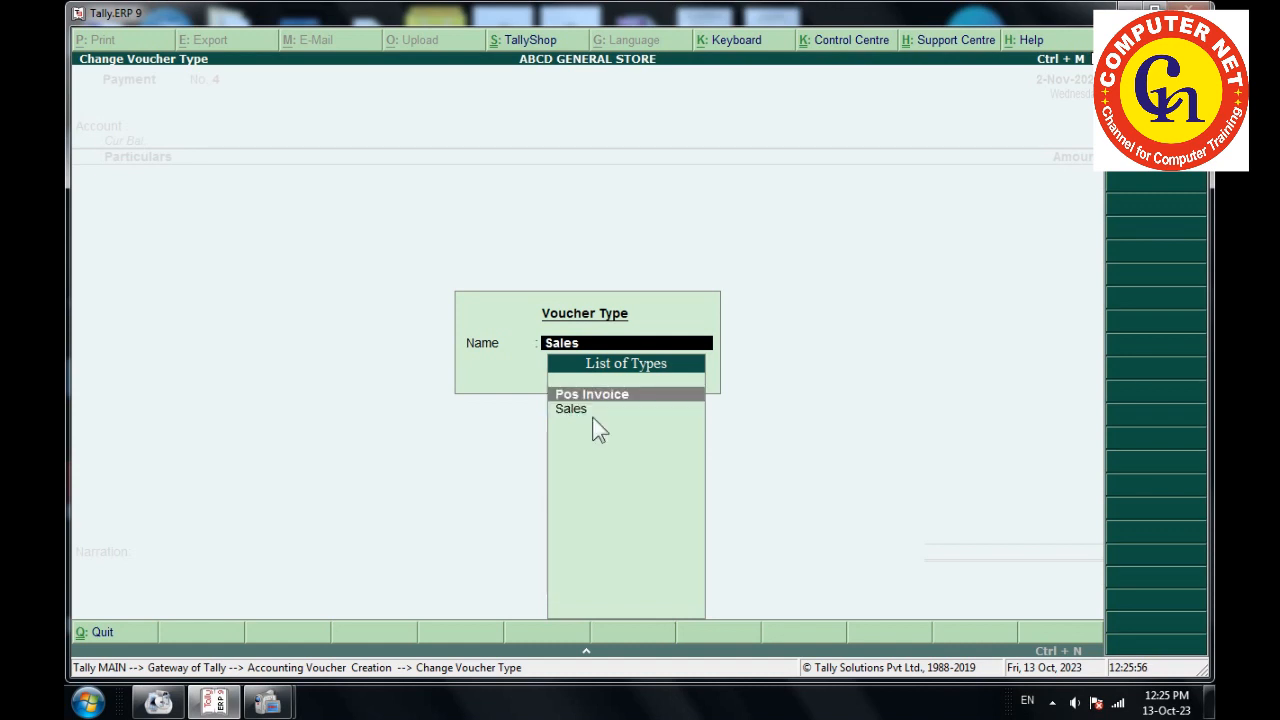
key(Return)
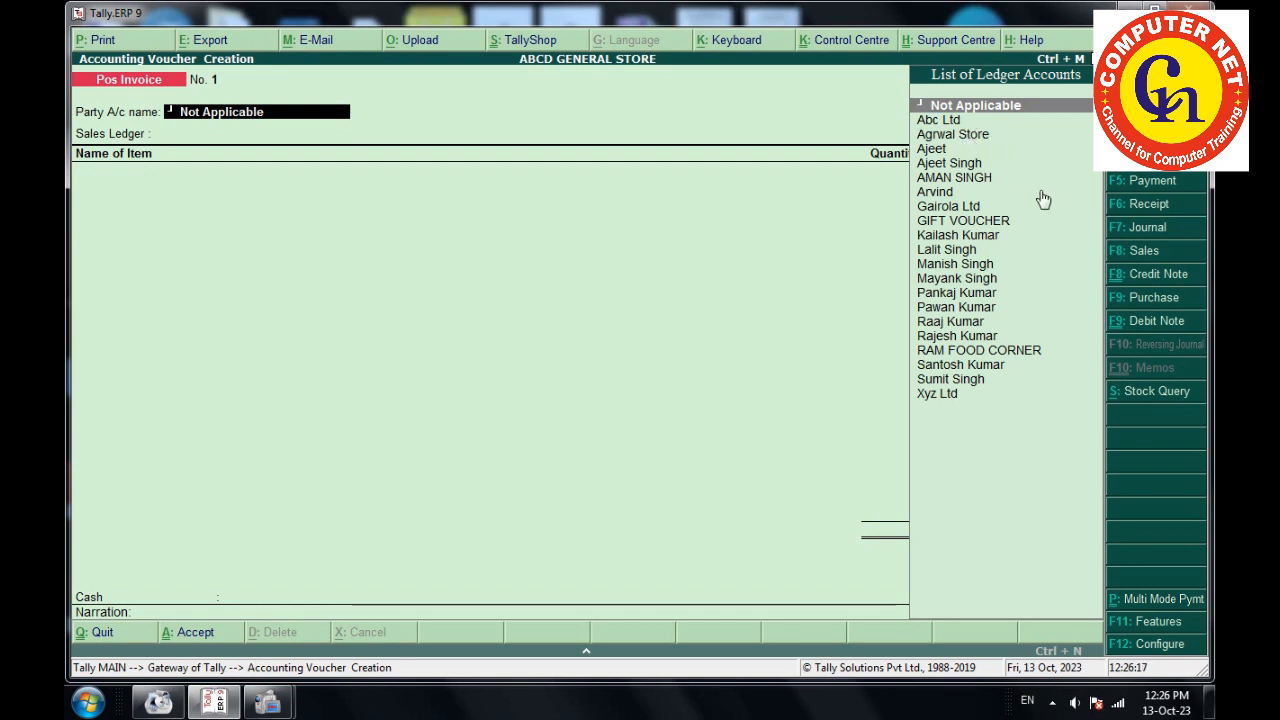
Set the party account to the customer listed just below Agrwal Store and the sales ledger to SALES.
key(Down)
key(Down)
key(Down)
key(Return)
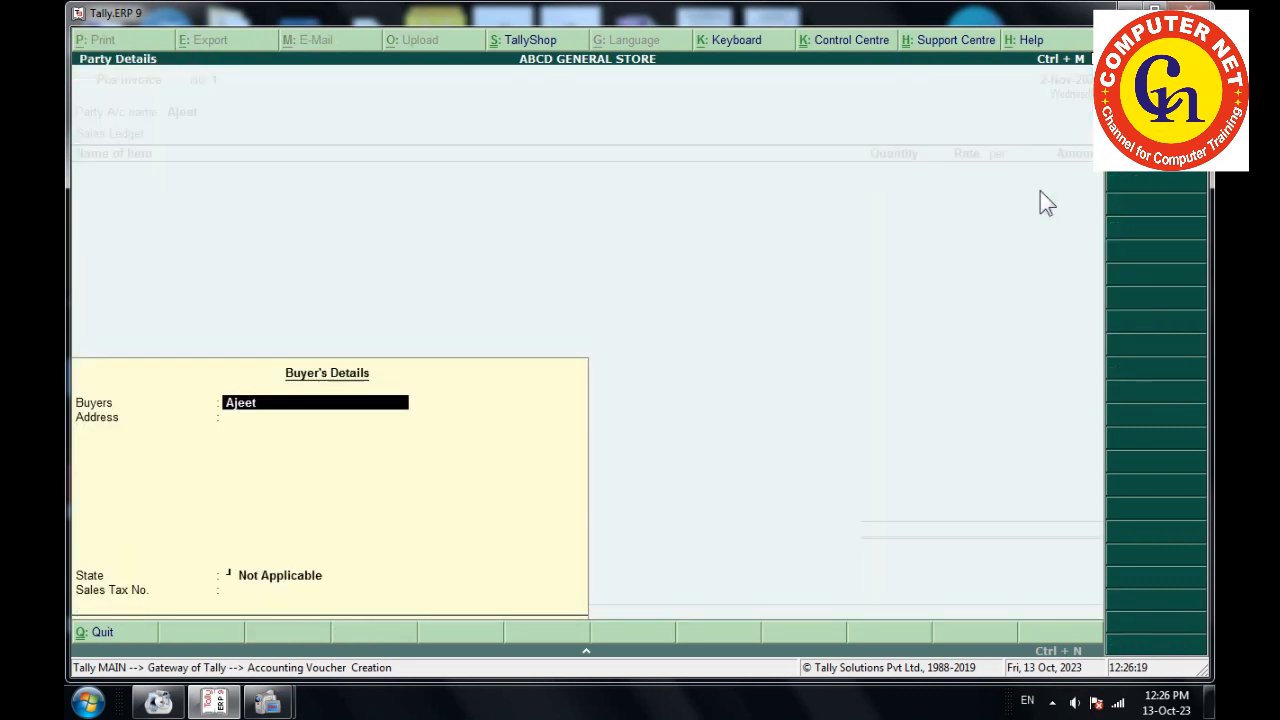
key(Return)
key(Return)
key(Return)
key(Return)
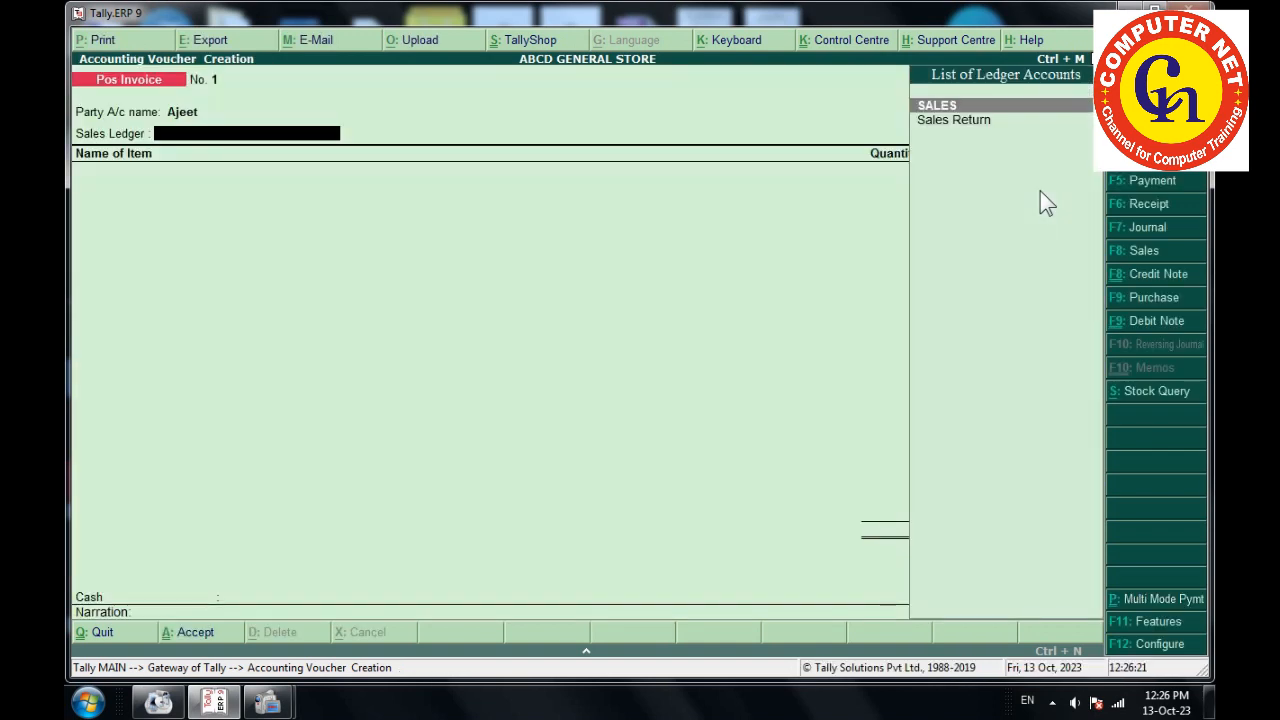
key(Return)
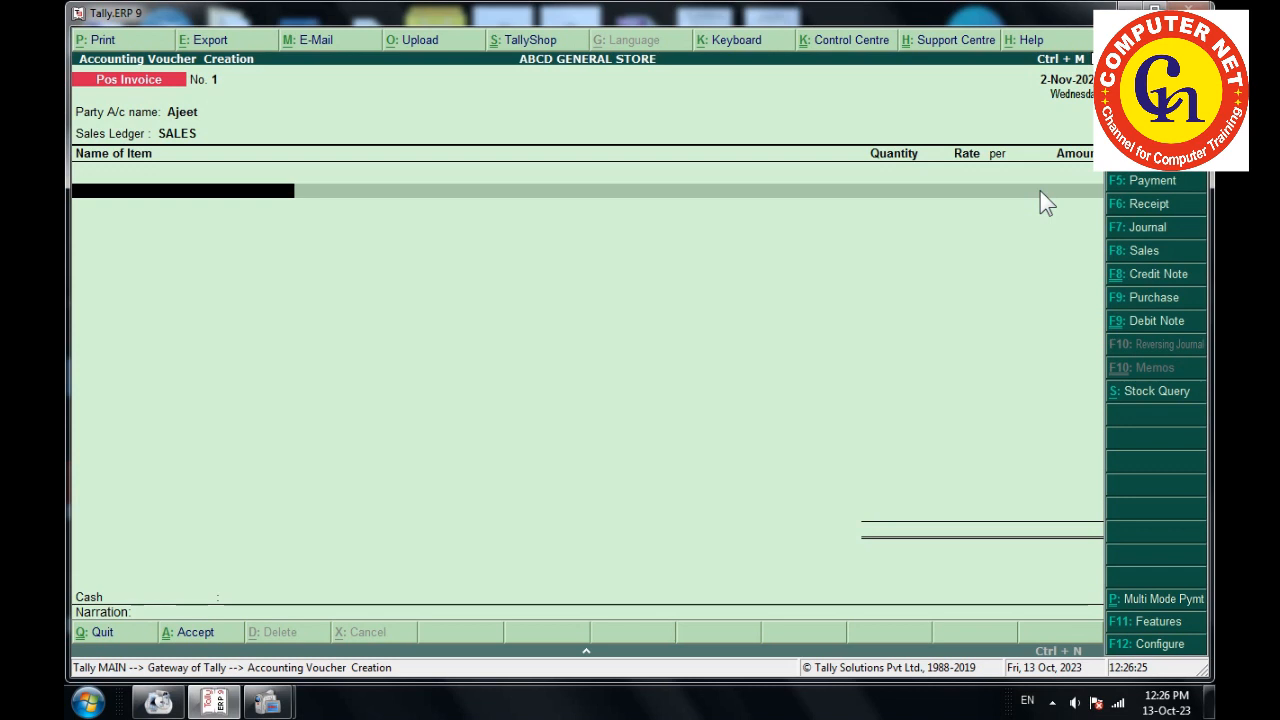
Add the stock item BANANA to the invoice with a quantity of 5 DZN.
key(Down)
key(Down)
key(Down)
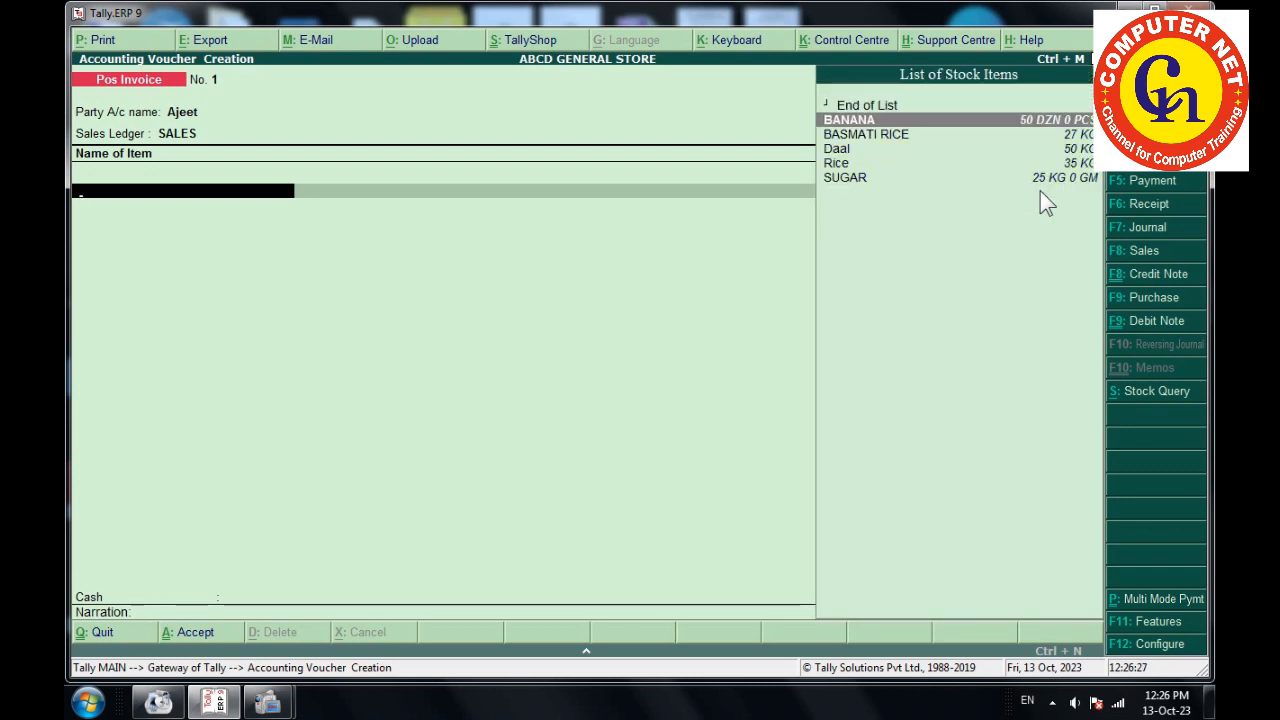
key(Return)
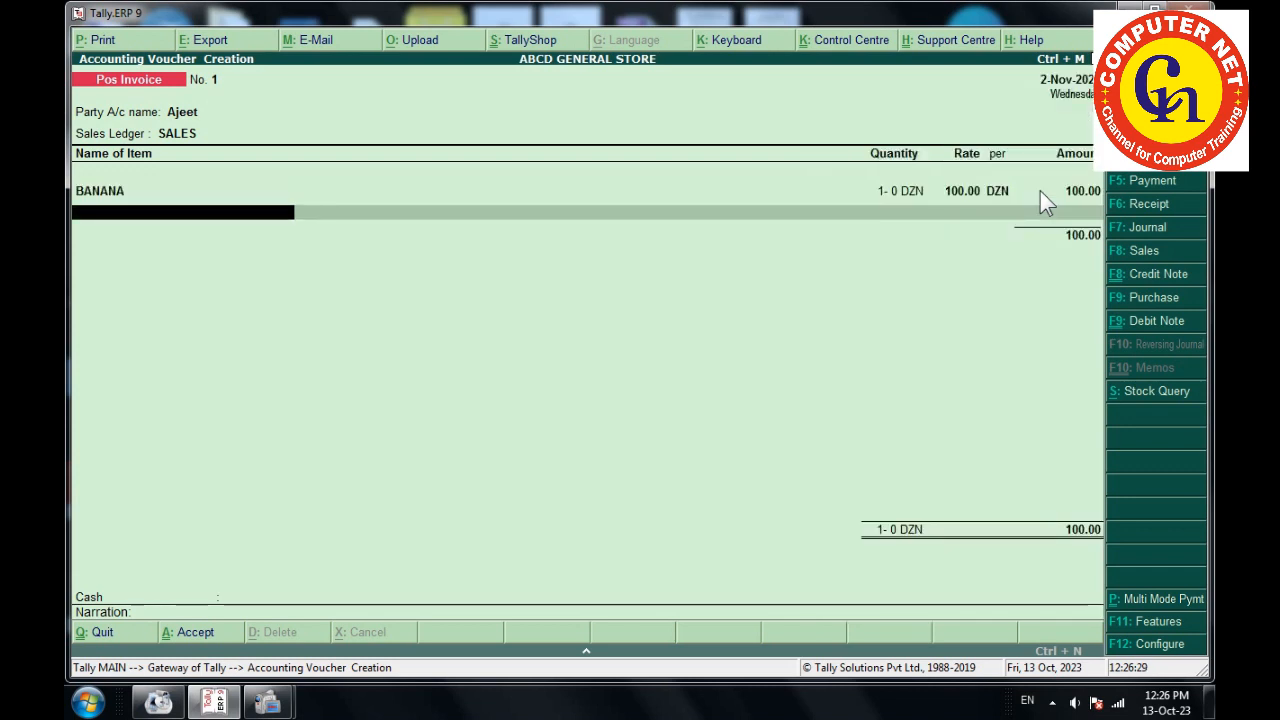
click(896, 194)
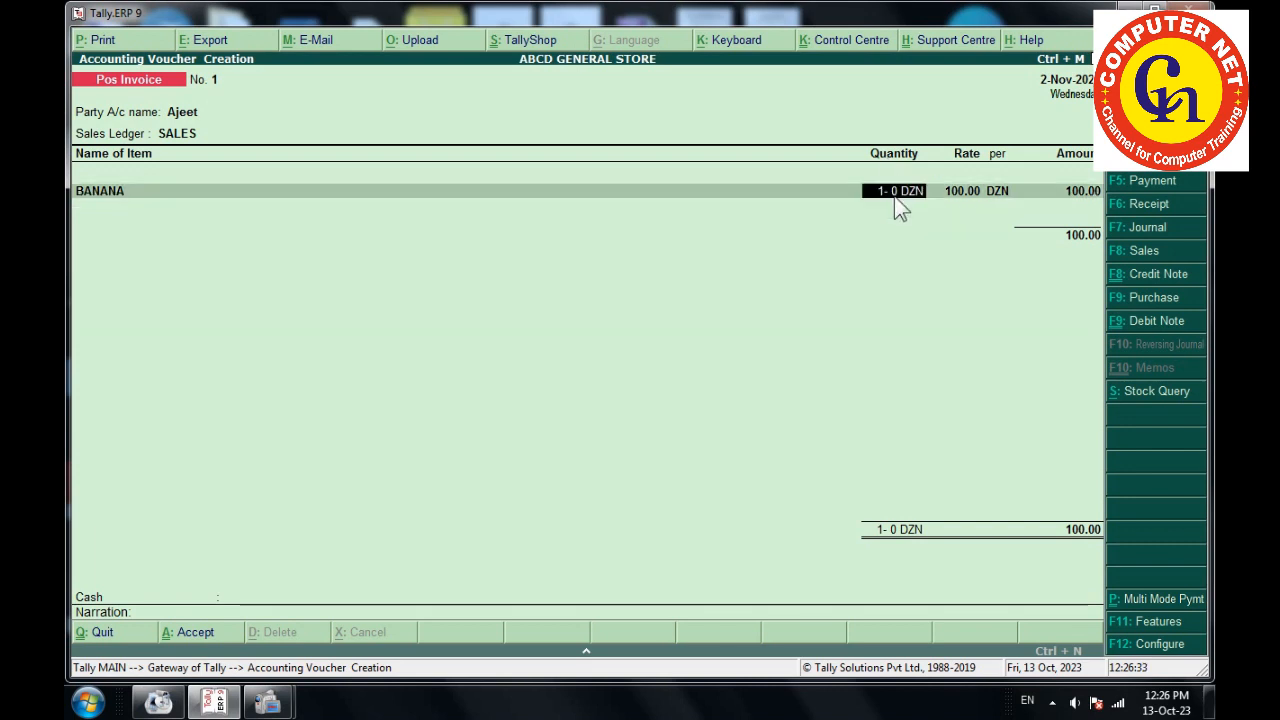
text(5)
key(Return)
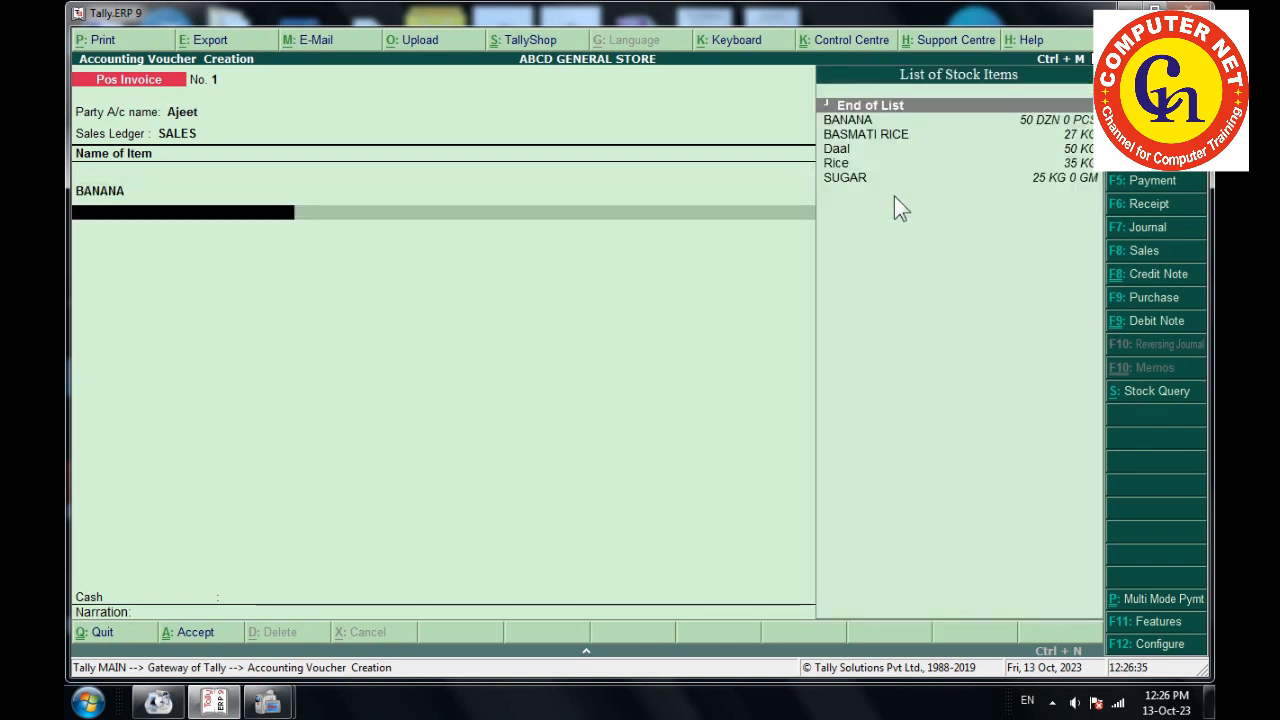
Add BASMATI RICE to the invoice with a quantity of 5 KG and finish the item list.
key(Down)
key(Down)
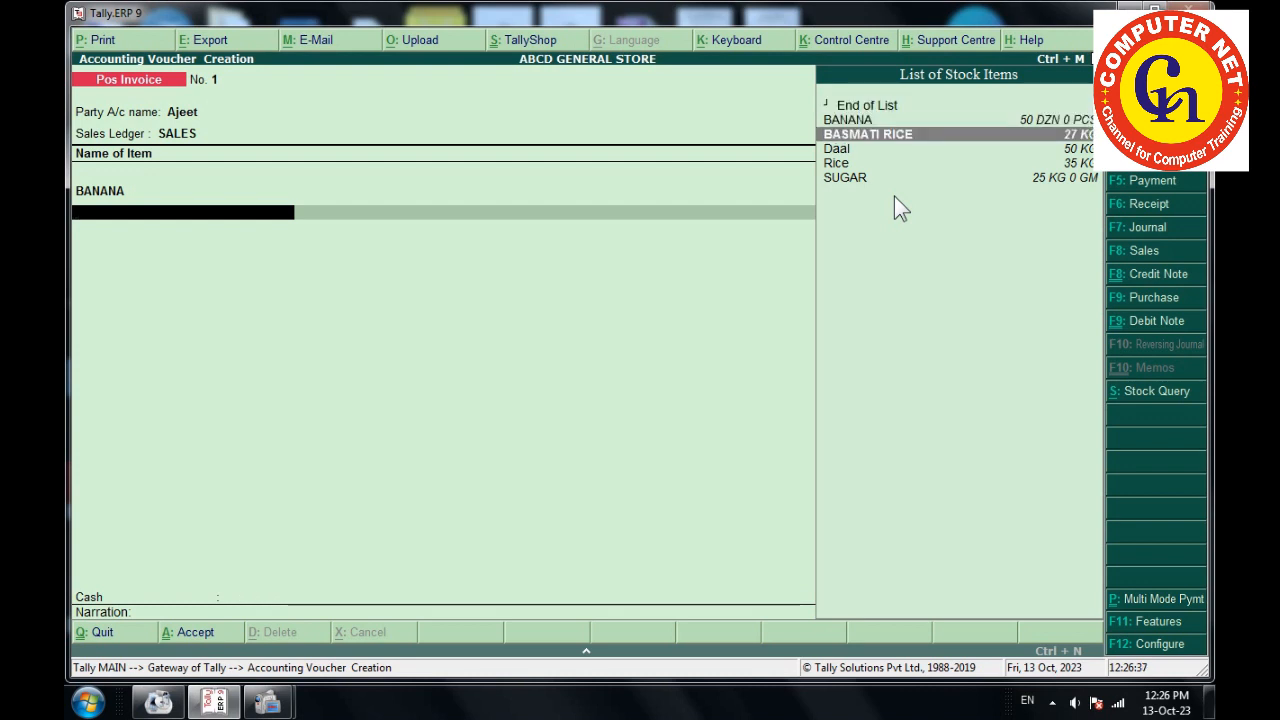
key(Return)
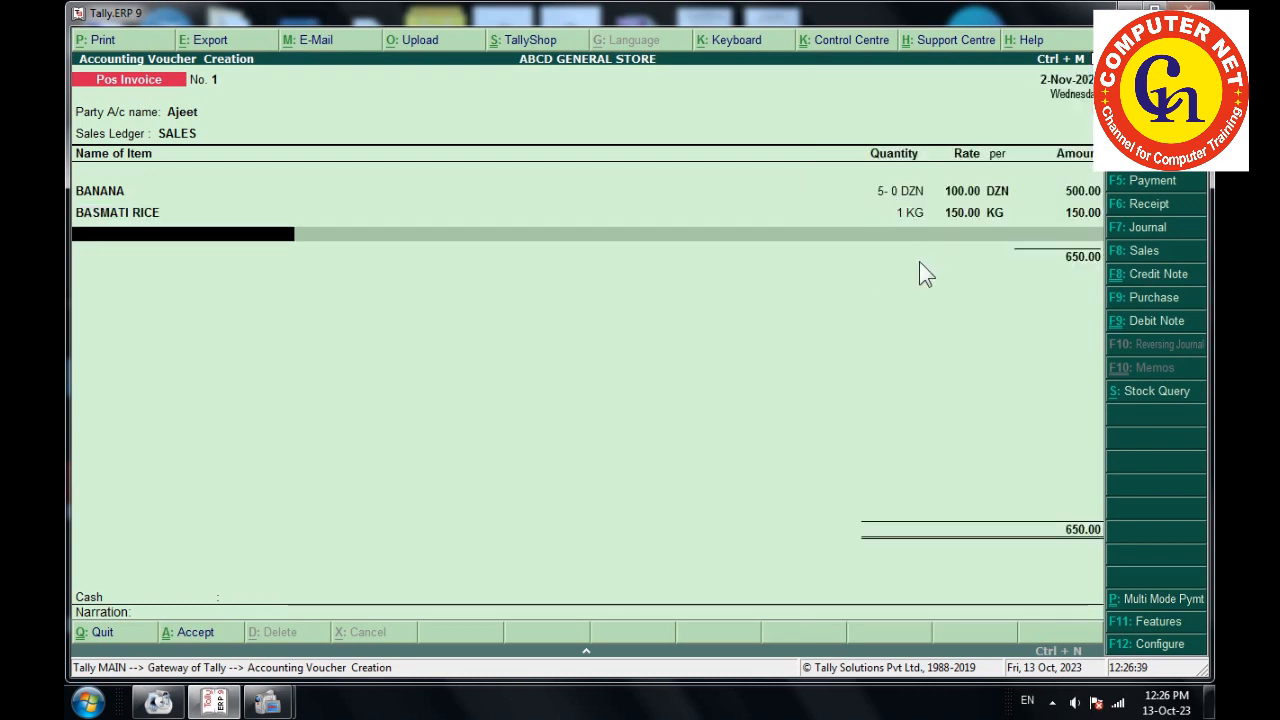
key(BackSpace)
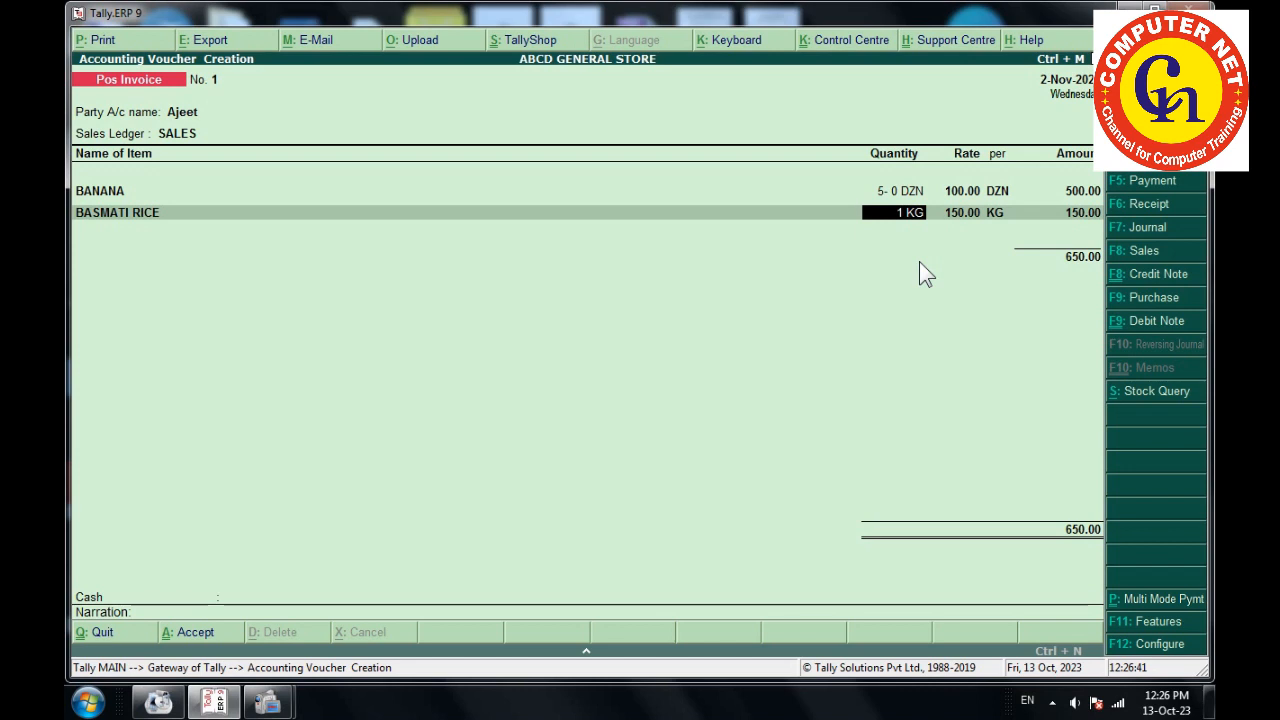
text(5)
key(Return)
key(Return)
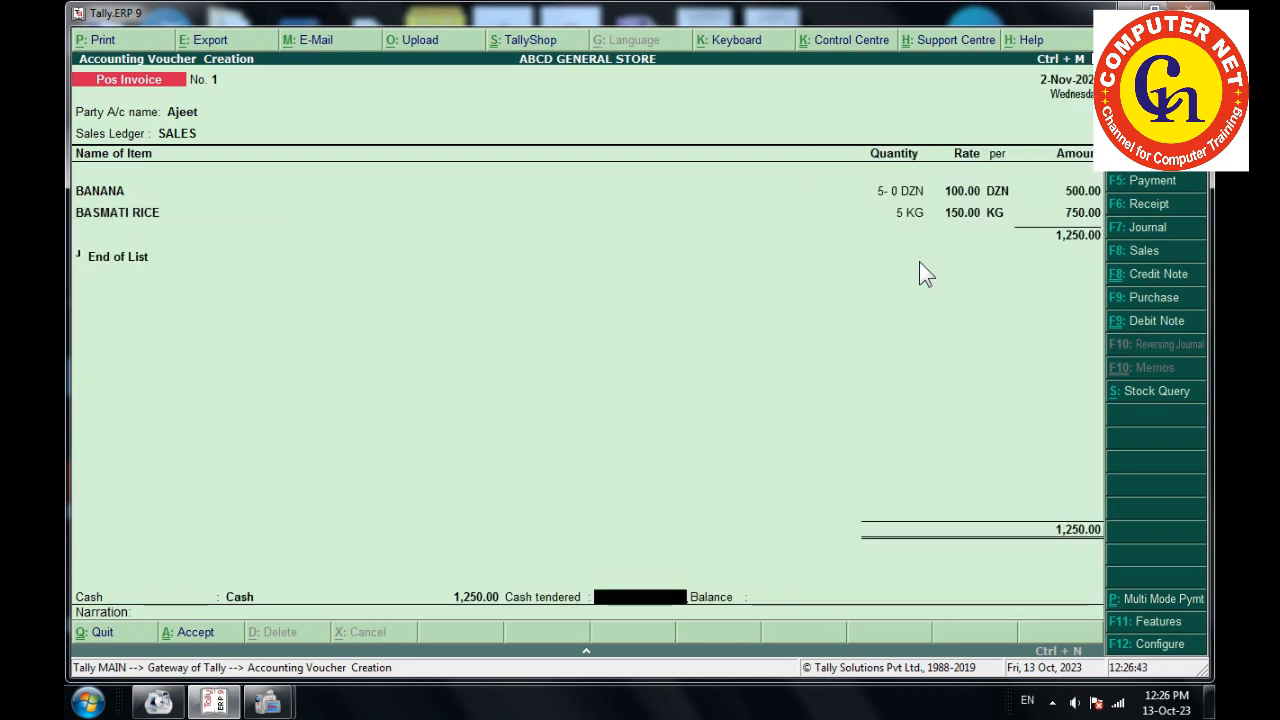
key(BackSpace)
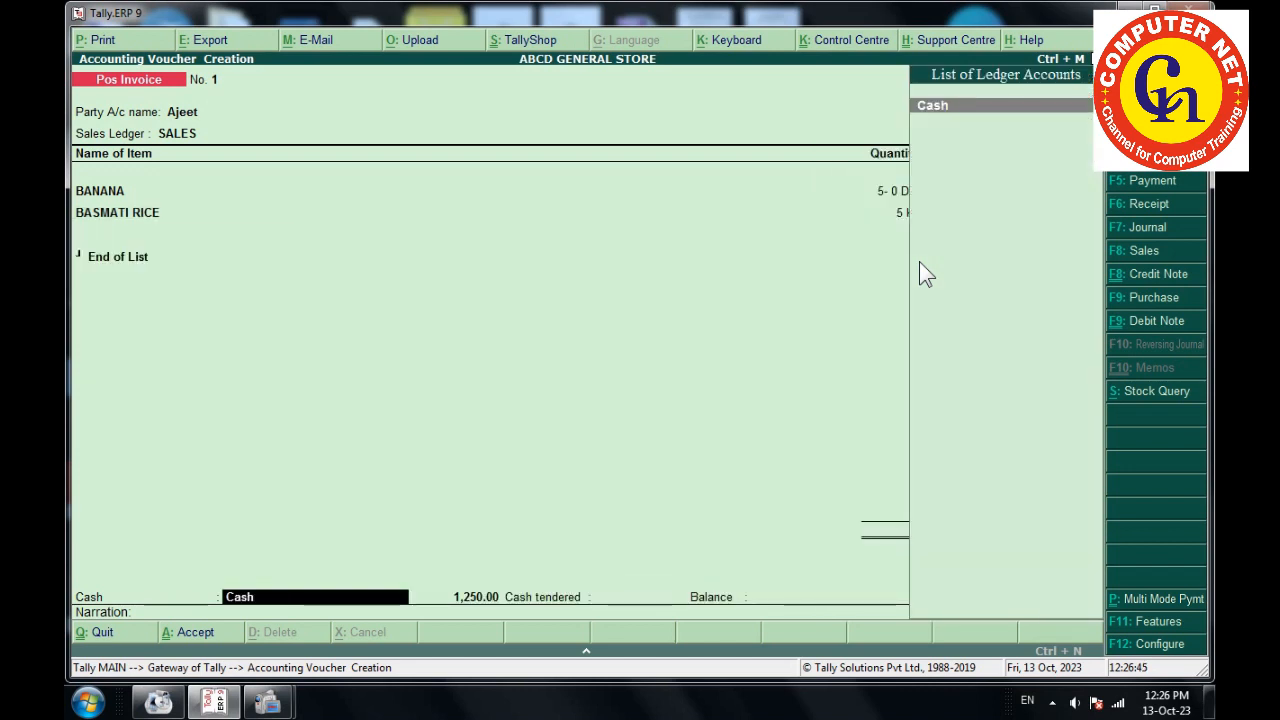
key(BackSpace)
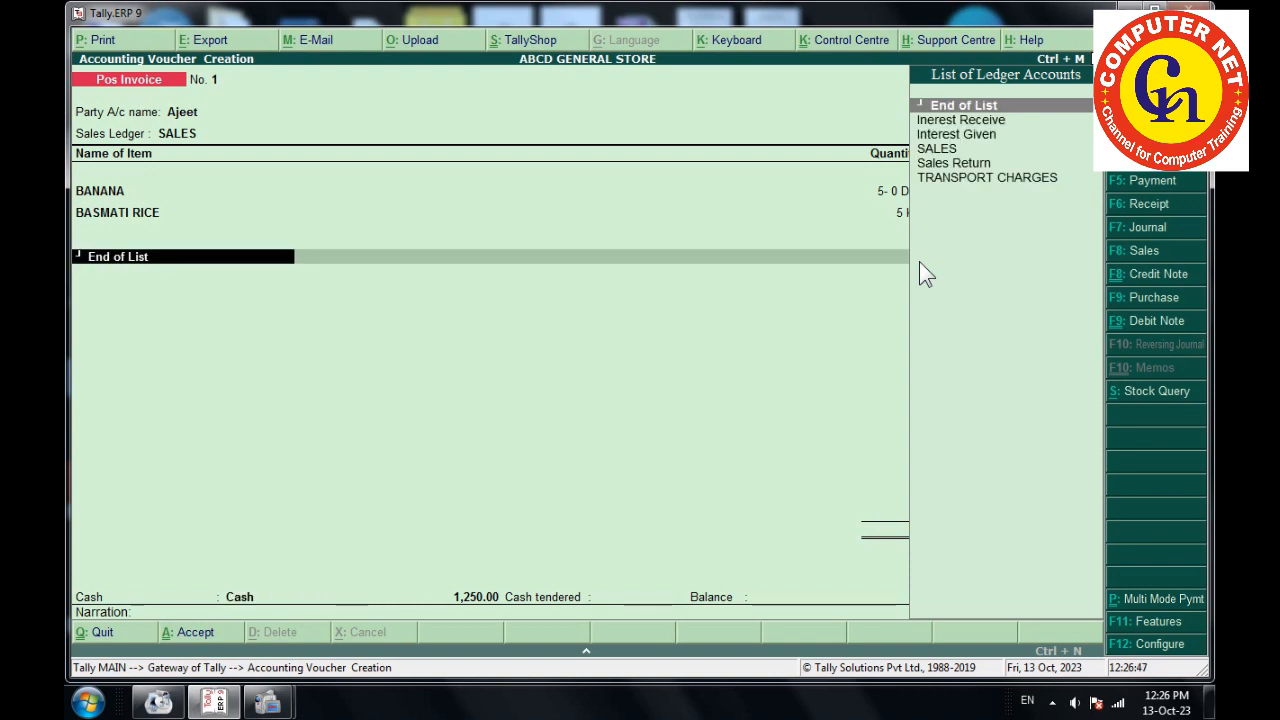
key(BackSpace)
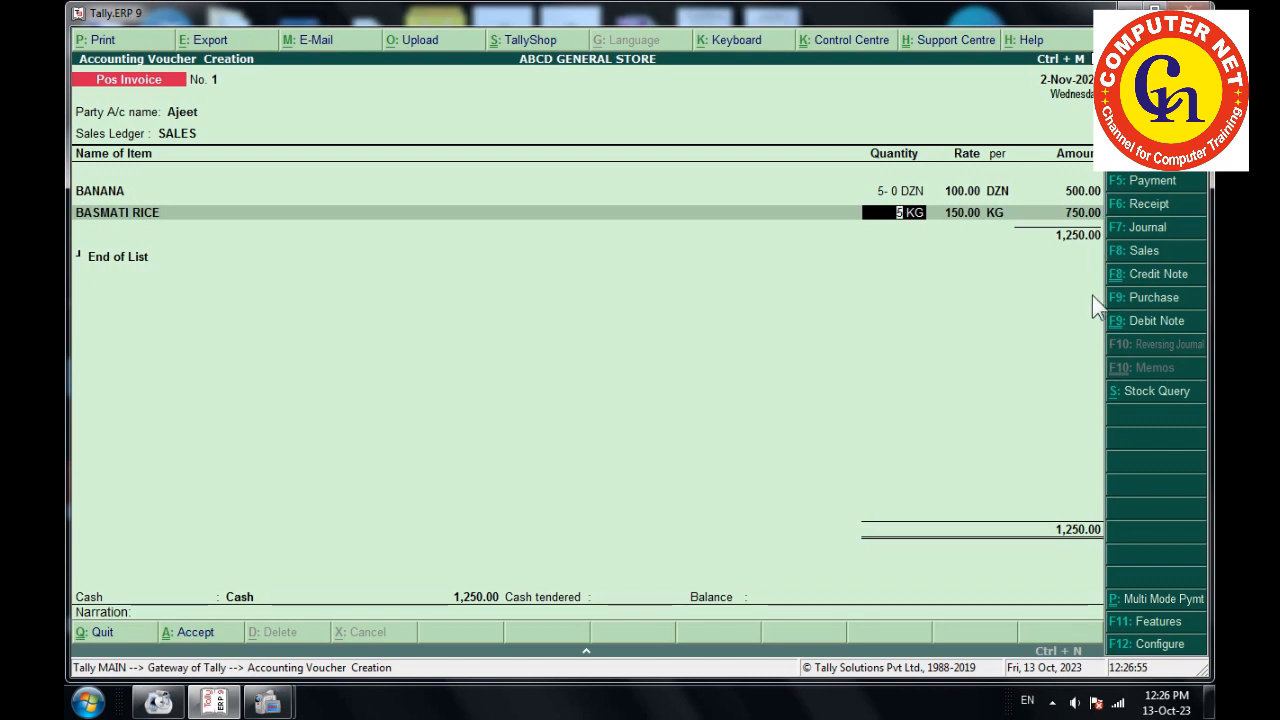
key(Return)
key(Return)
key(Return)
key(Return)
key(Return)
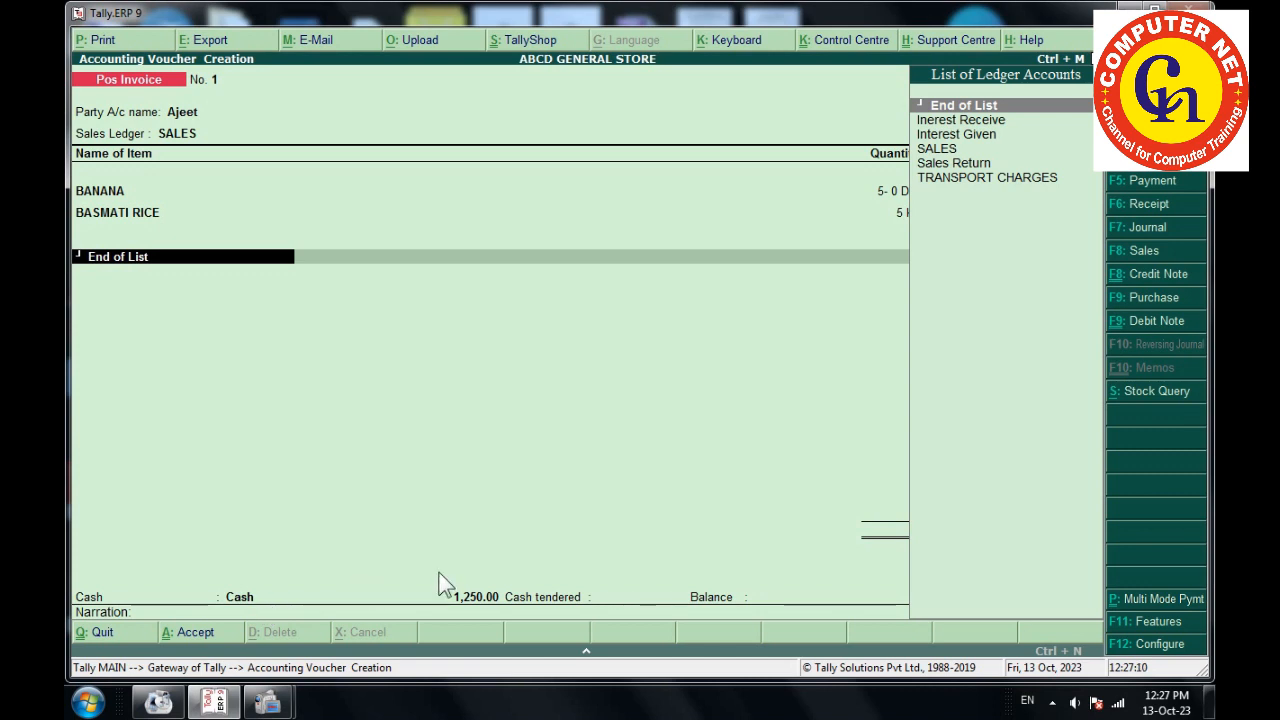
key(Return)
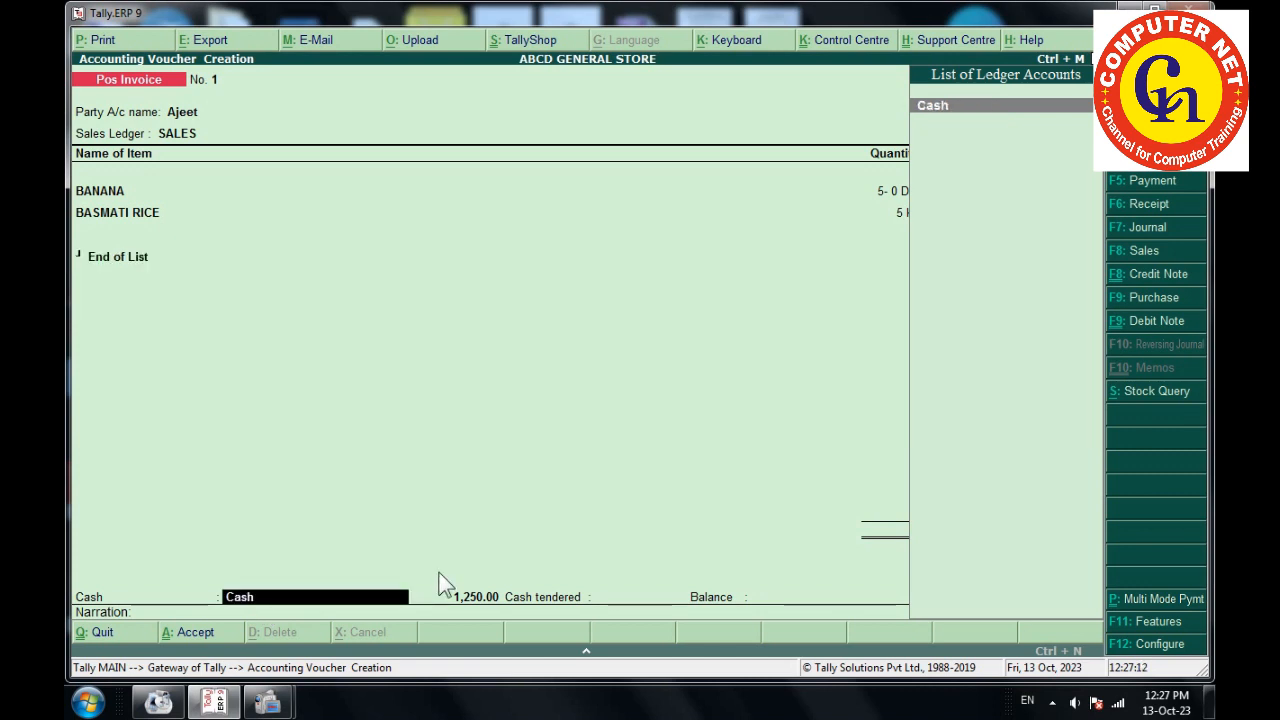
key(Return)
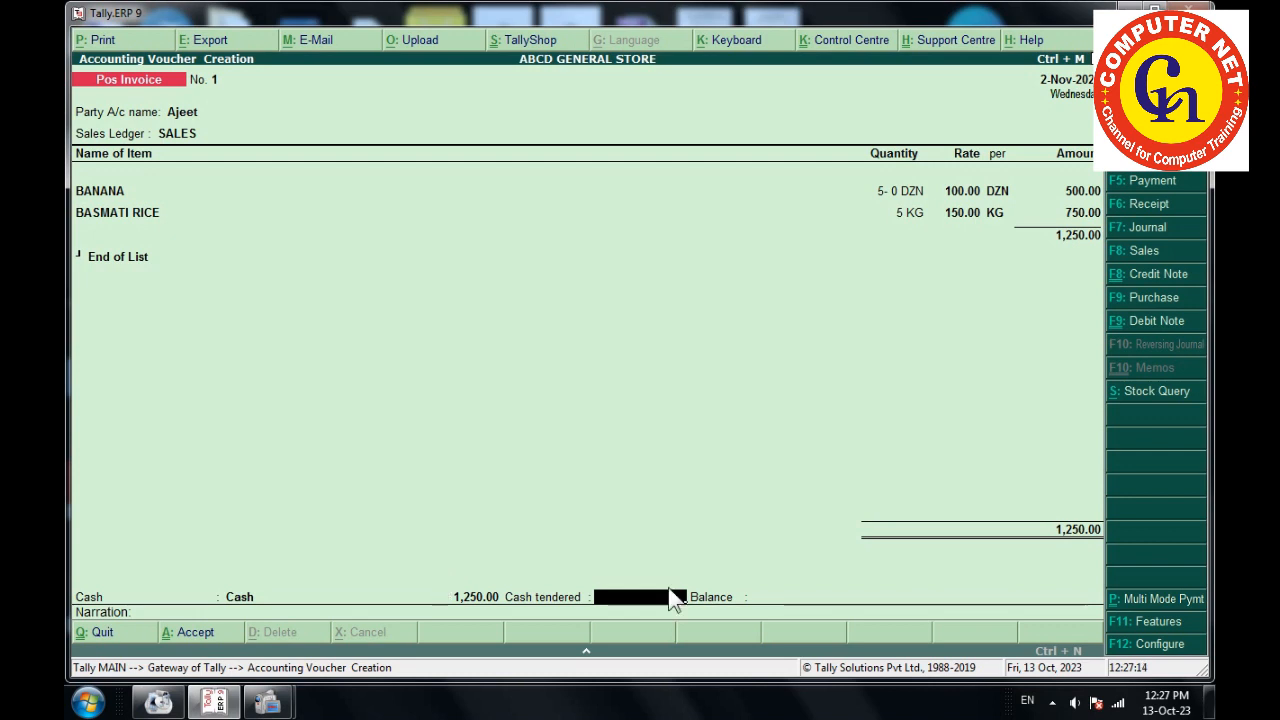
Enter 1300 as the cash tendered, leave the narration blank, and save the POS invoice.
text(1300)
key(Return)
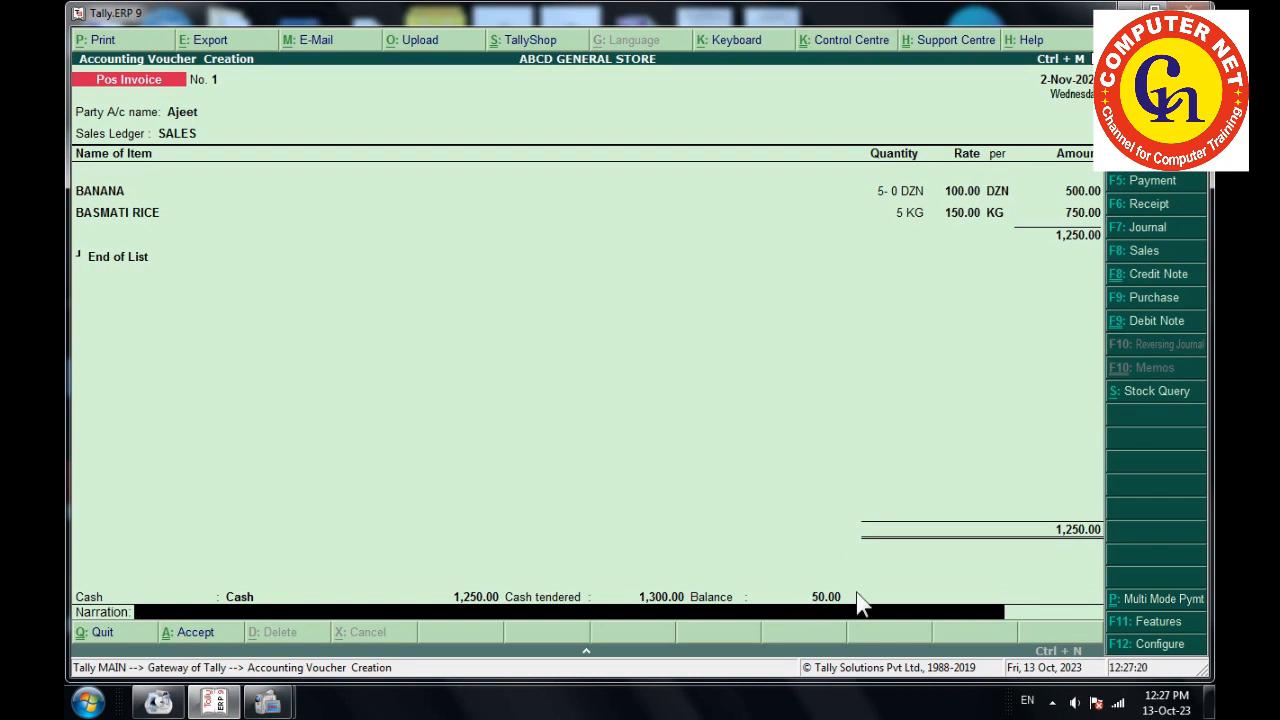
key(Return)
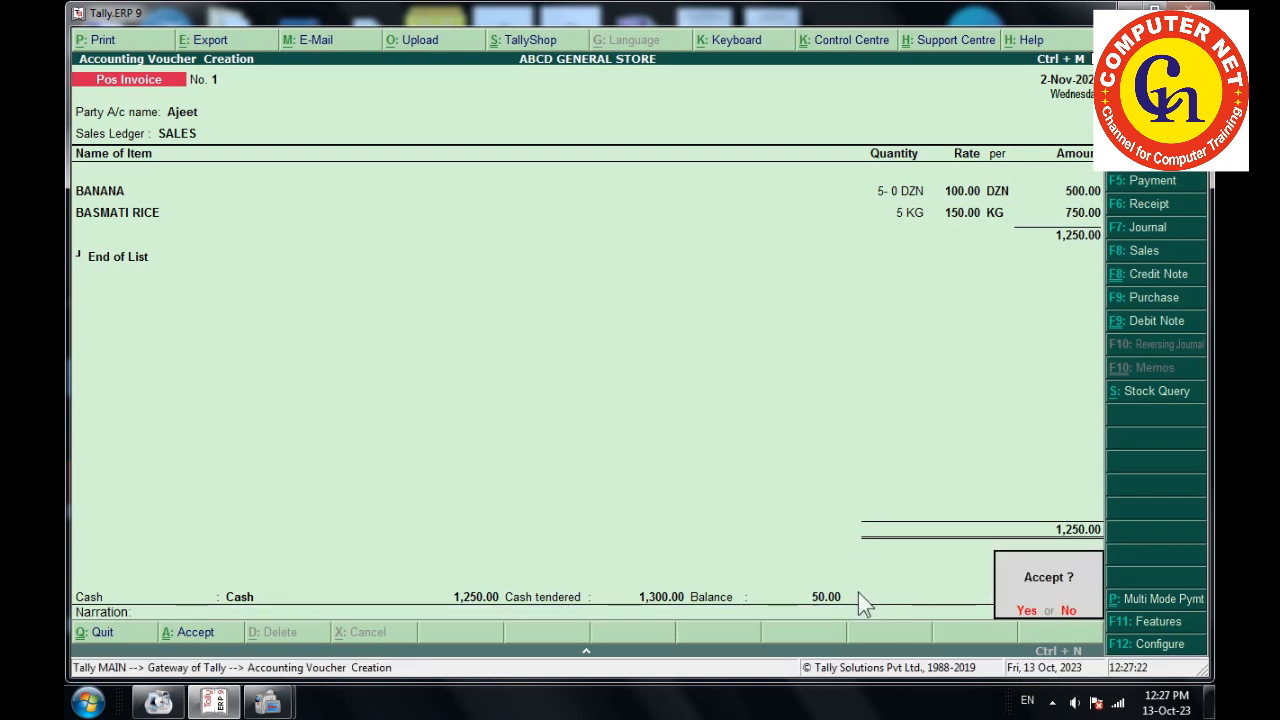
key(Return)
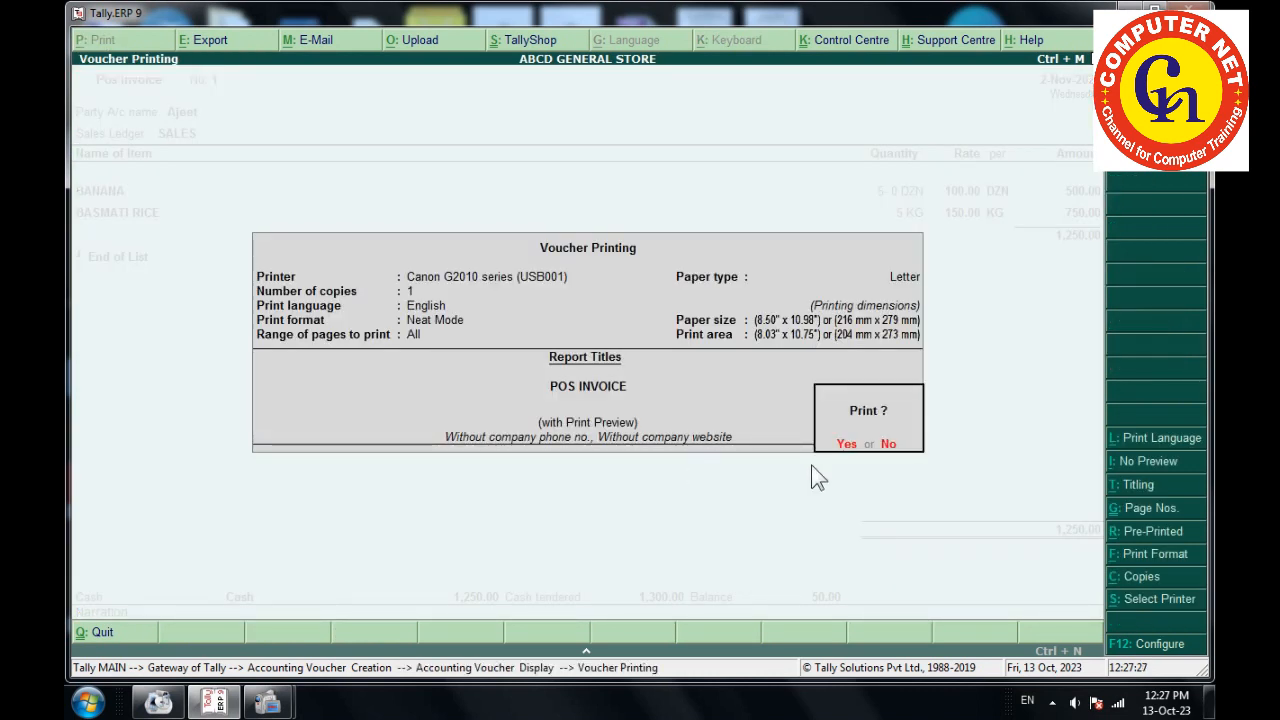
Preview the printed POS invoice, enlarge it to check the items and cash details, and close the preview.
key(Return)
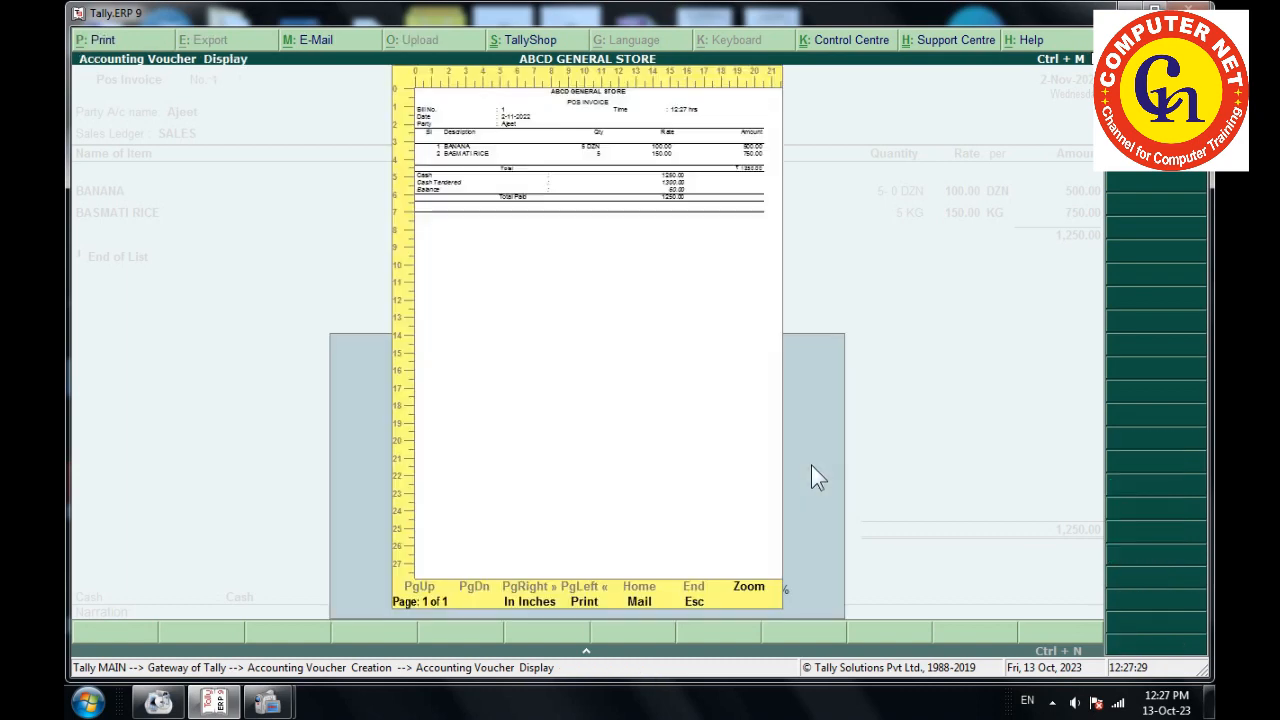
click(748, 594)
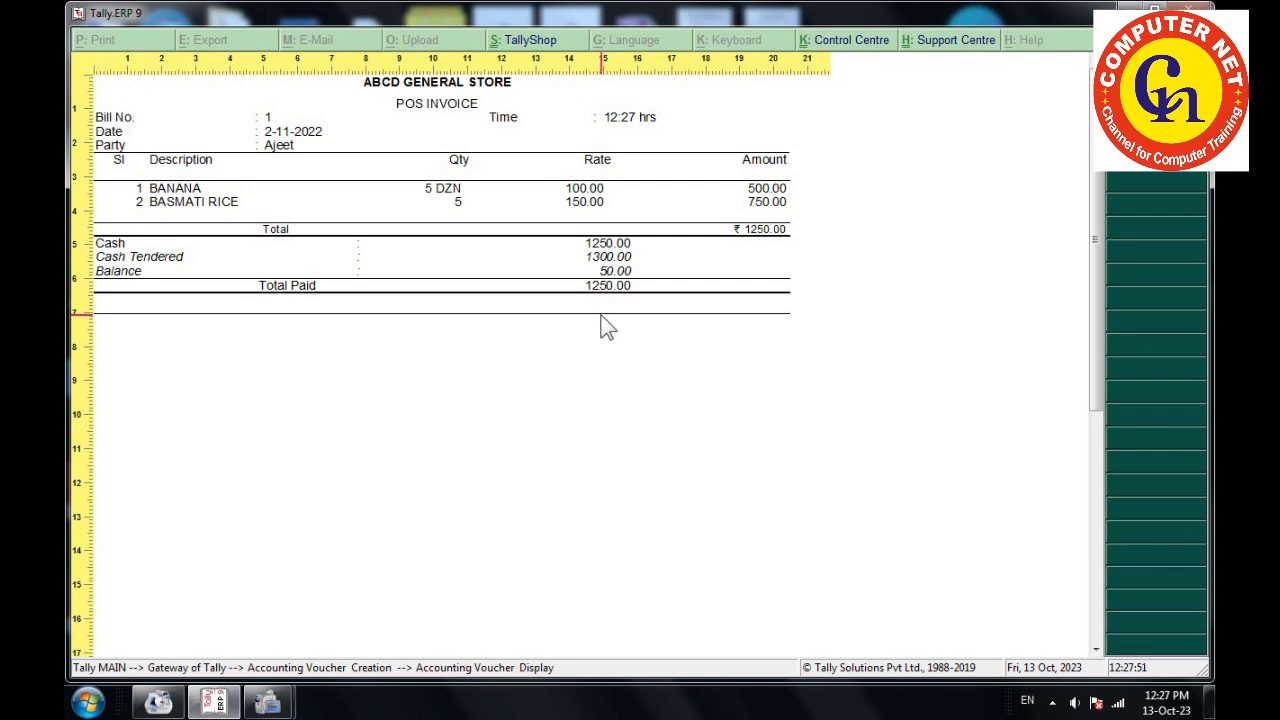
key(Escape)
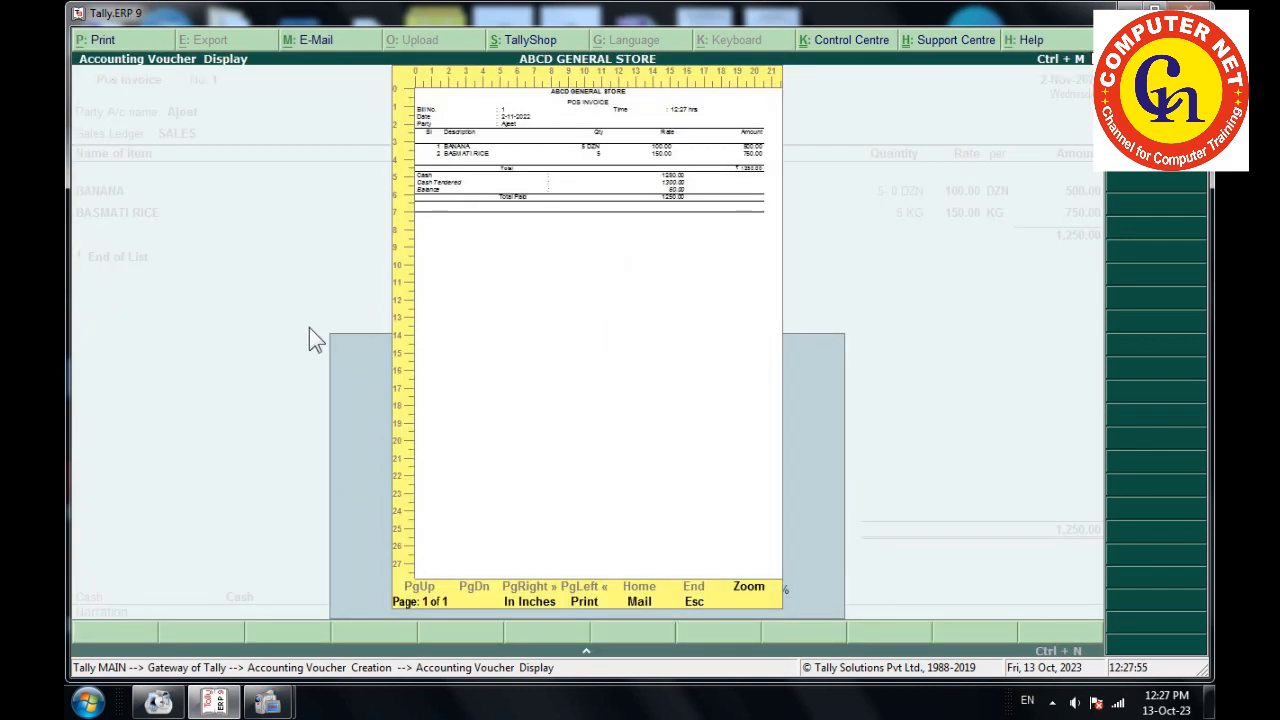
key(Escape)
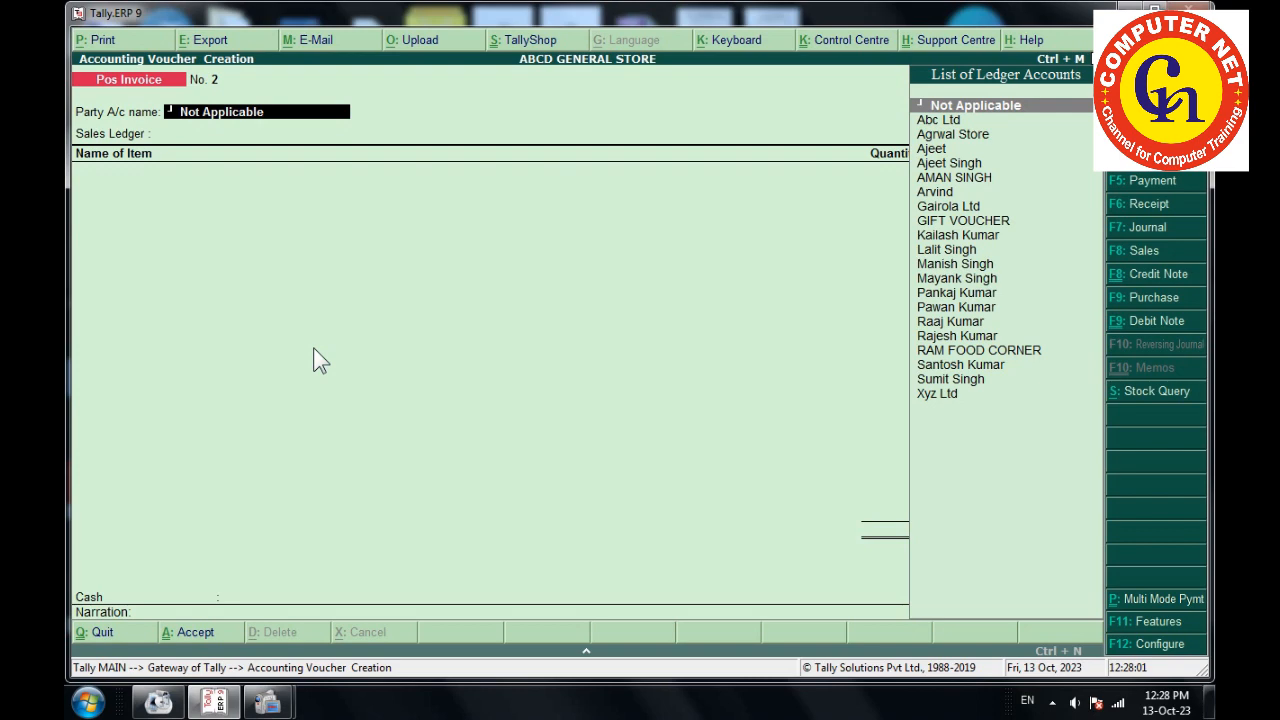
Set the second POS invoice's party to the customer listed just above Gairola Ltd, with default buyer details and SALES as sales ledger.
key(Down)
key(Down)
key(Down)
key(Down)
key(Down)
key(Down)
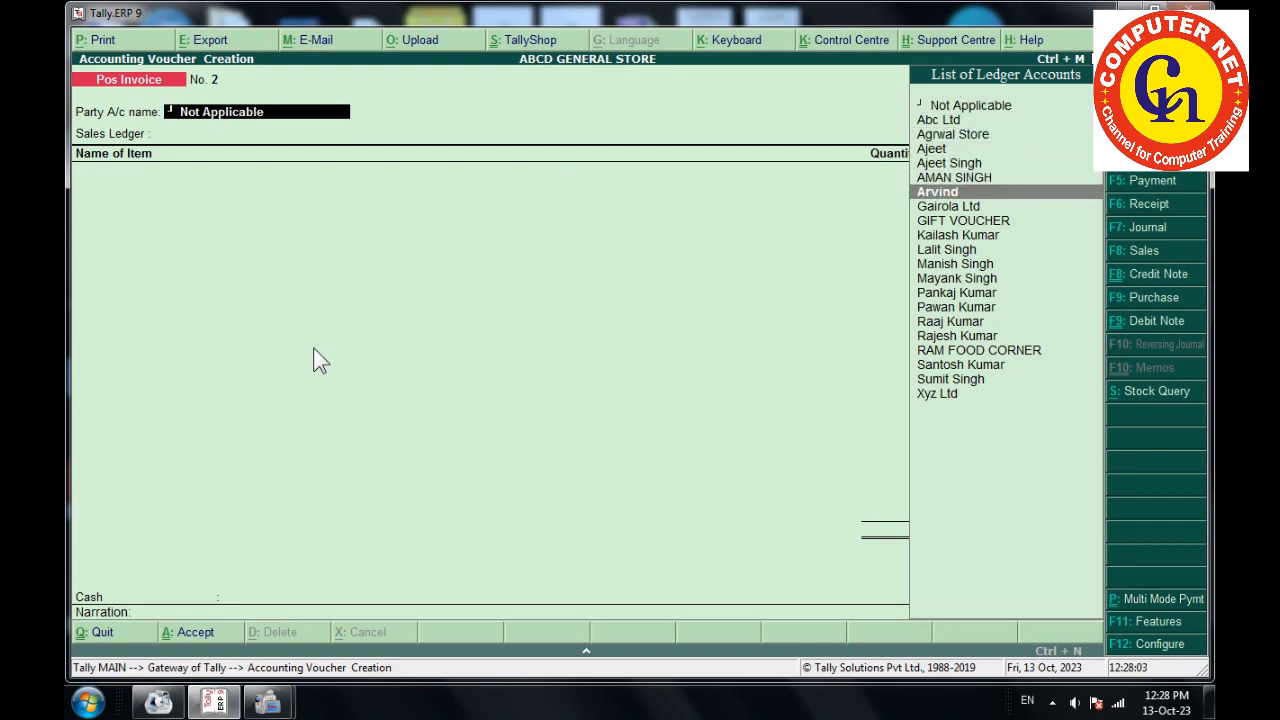
key(Return)
key(Return)
key(Return)
key(Return)
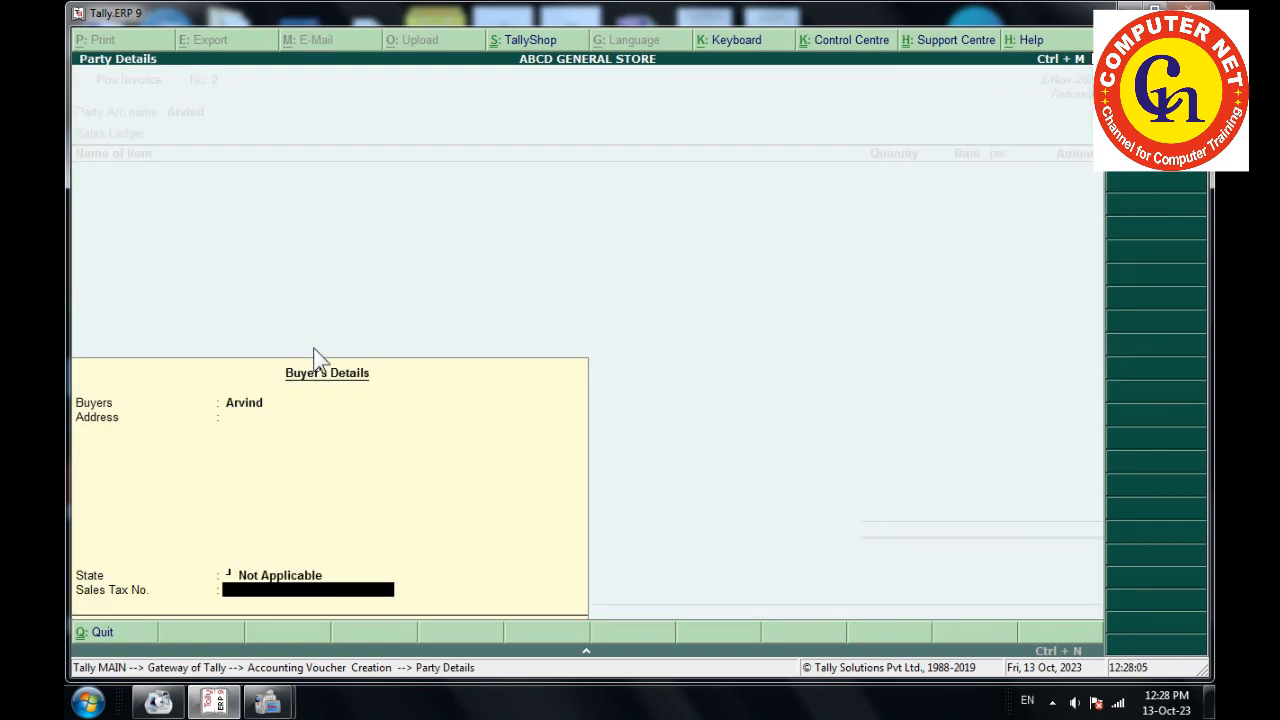
key(Return)
key(Return)
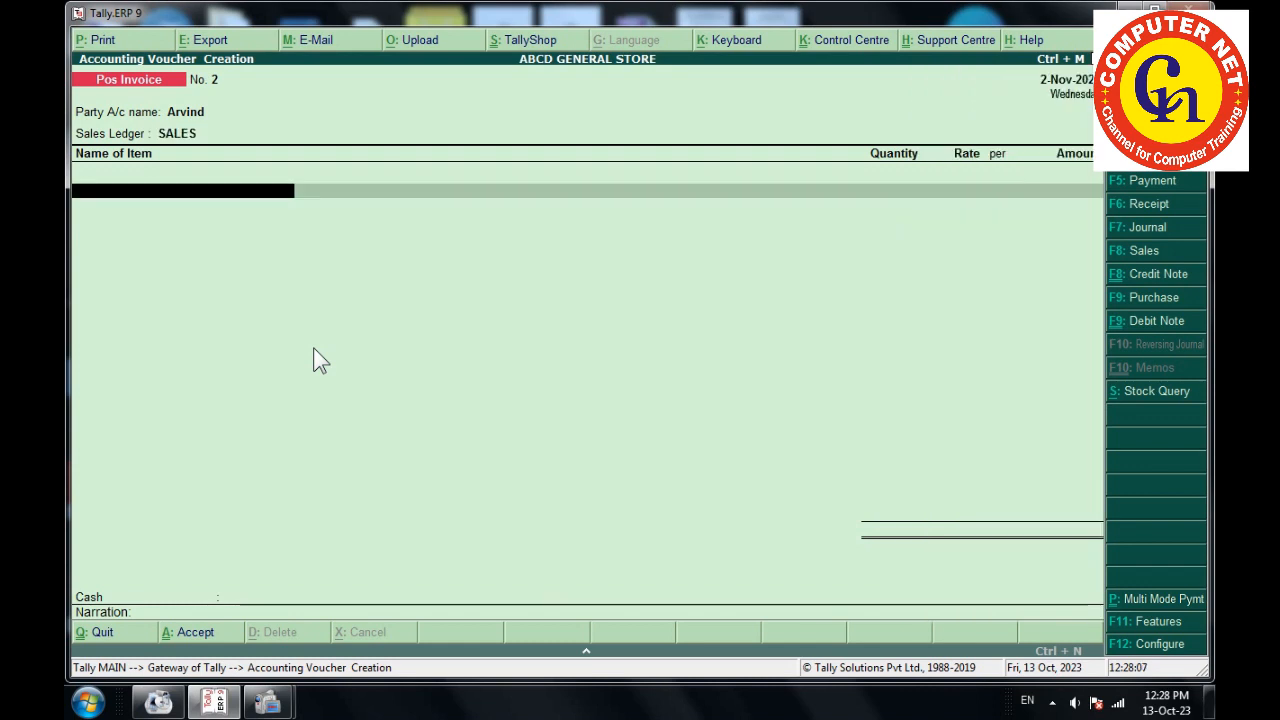
Add the stock item Daal to the second invoice with a quantity of 10 KG.
key(Up)
key(Down)
key(Down)
key(Down)
key(Return)
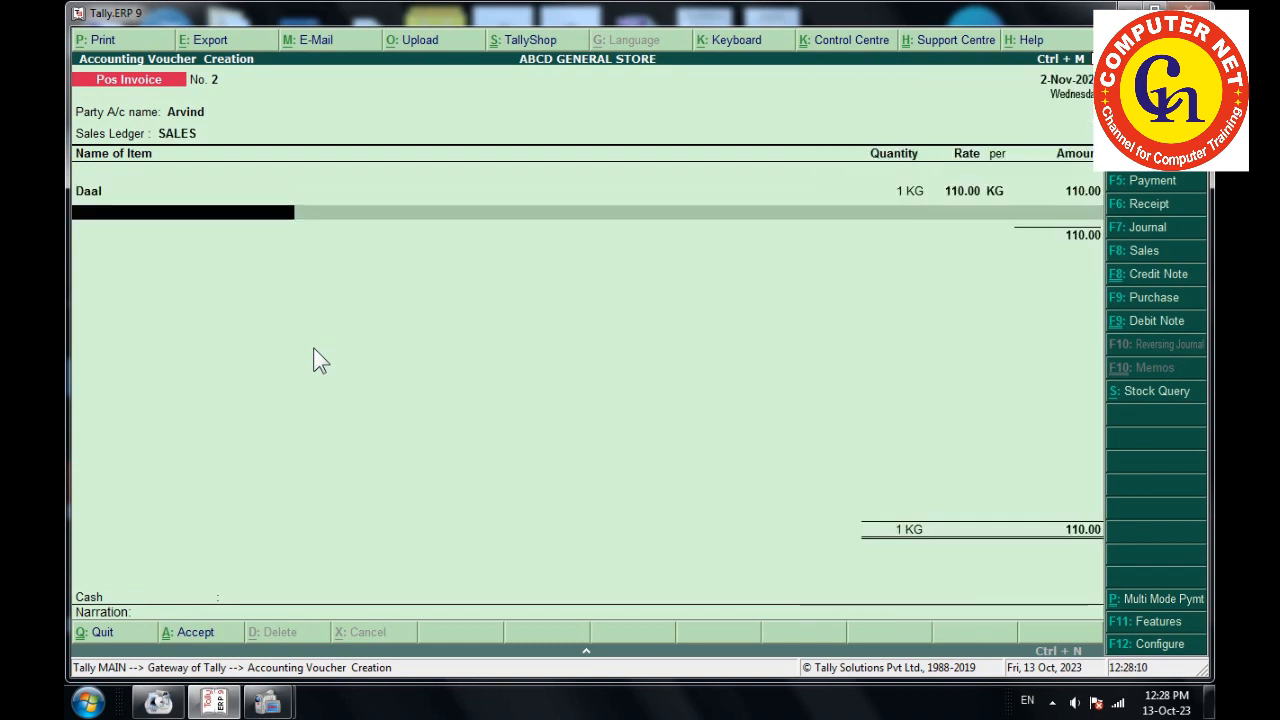
key(BackSpace)
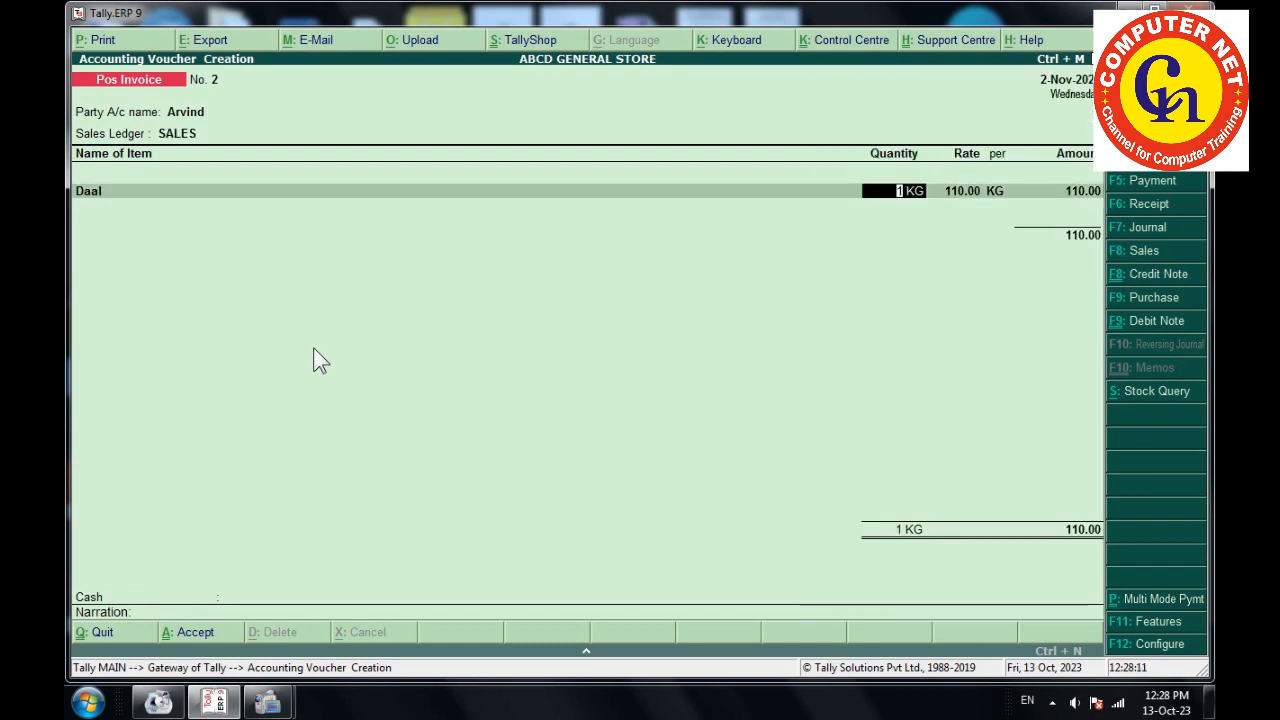
key(Return)
key(Return)
key(Return)
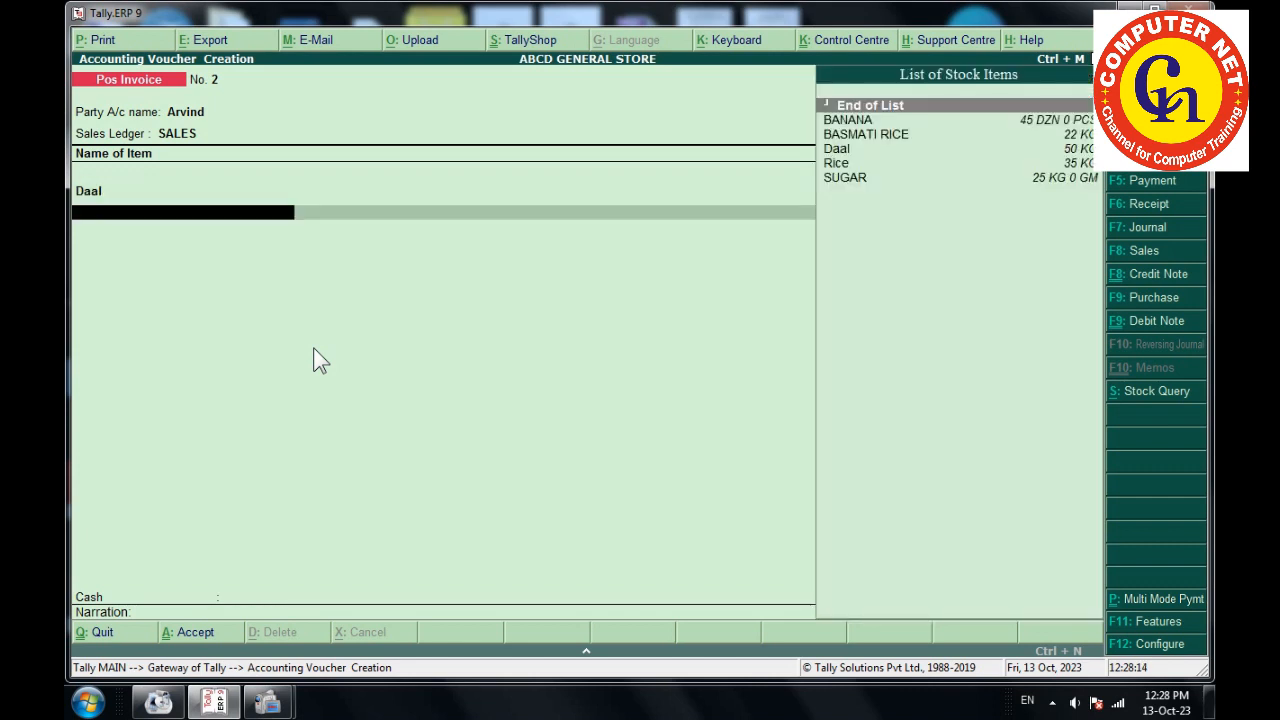
Add the stock item SUGAR with a quantity of 5 KG and finish the item list.
key(Down)
key(Down)
key(Down)
key(Down)
key(Down)
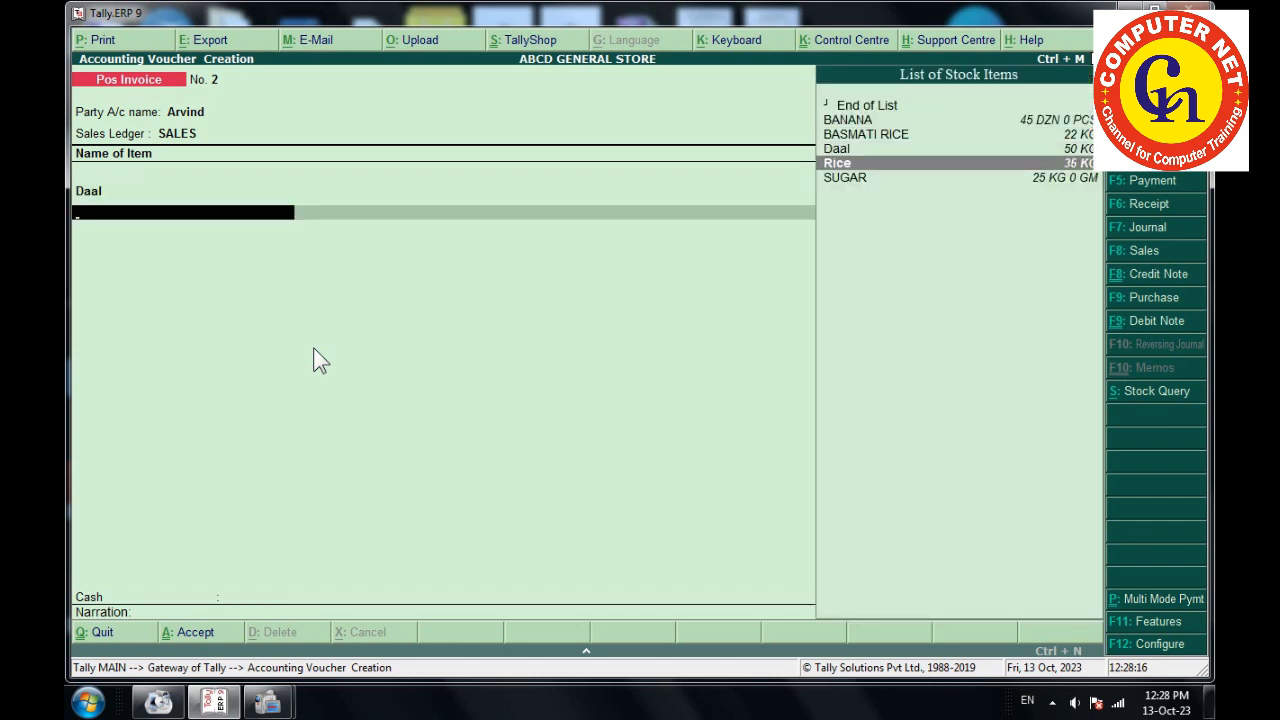
key(Return)
key(BackSpace)
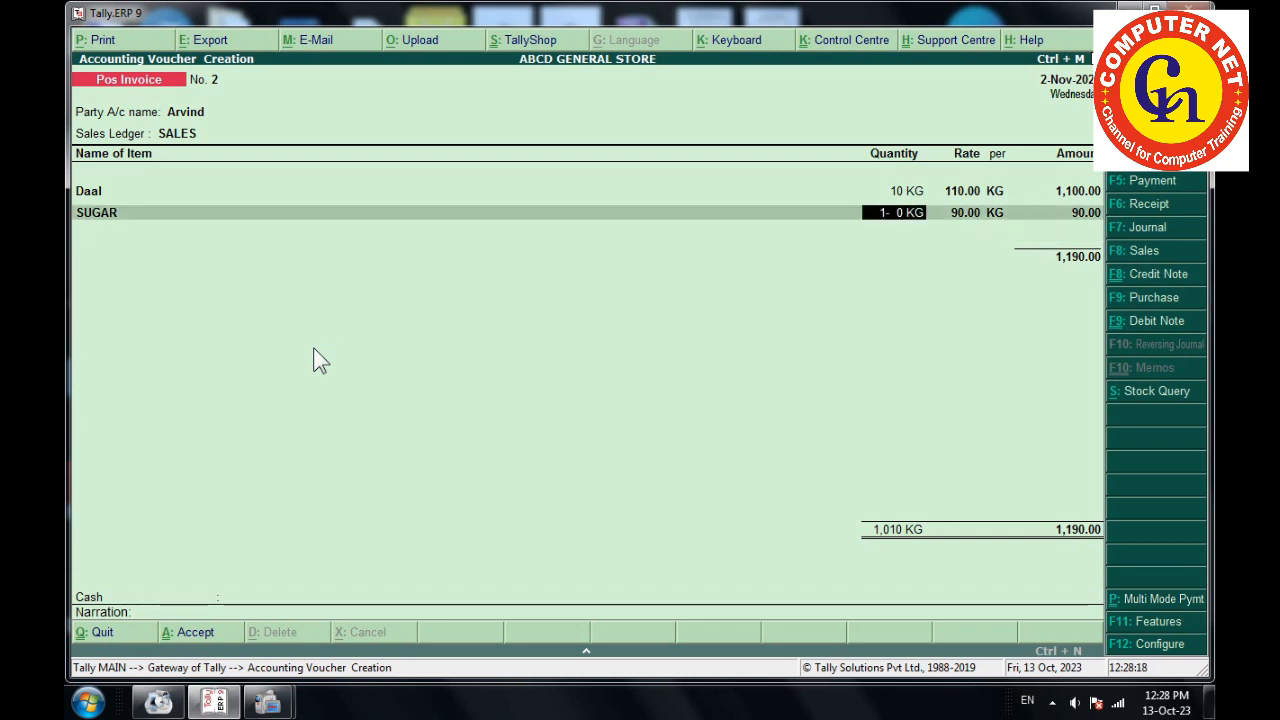
text(5)
key(Return)
key(Return)
key(Return)
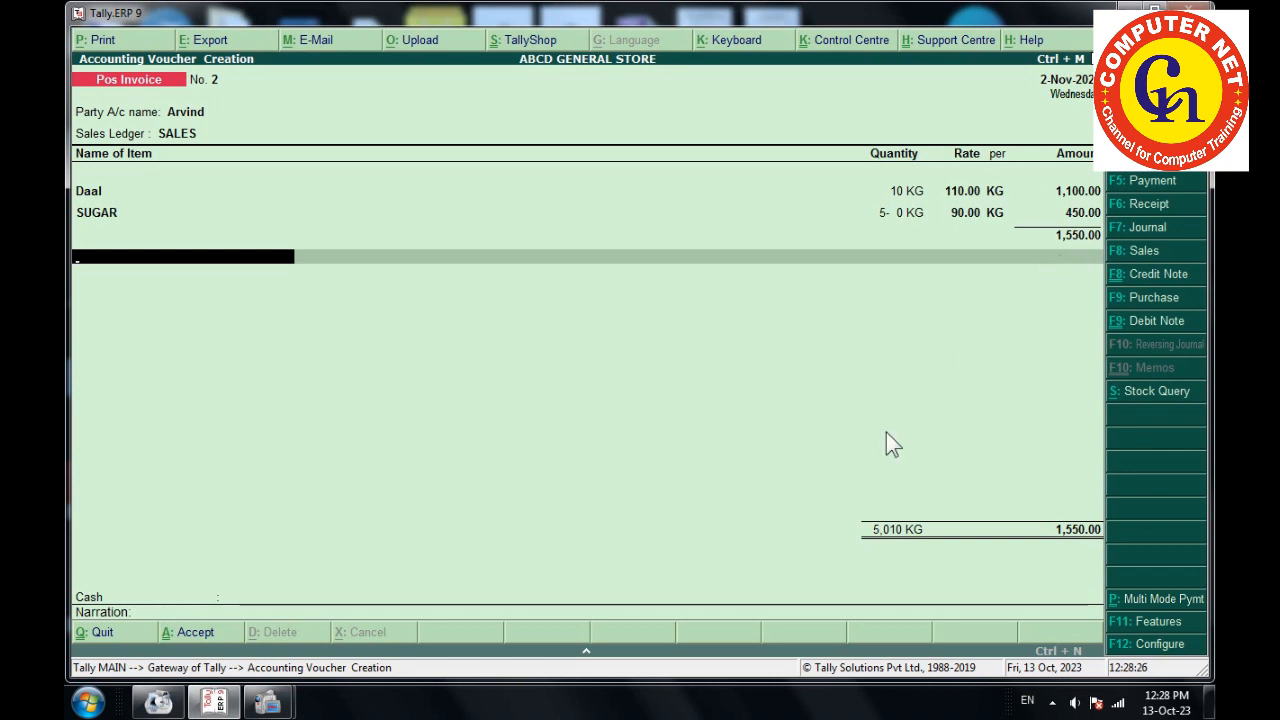
Switch the invoice to multi mode payment and choose GIFT VOUCHER as the gift vouchers ledger.
click(1183, 604)
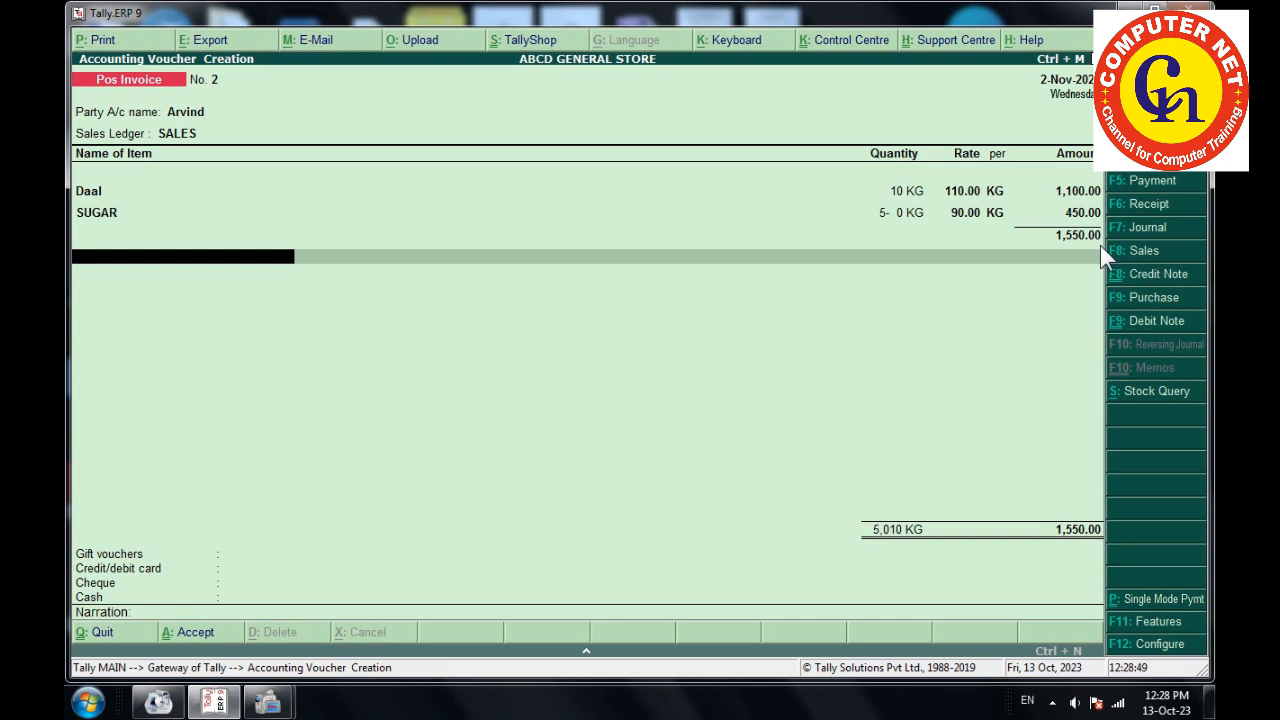
key(Return)
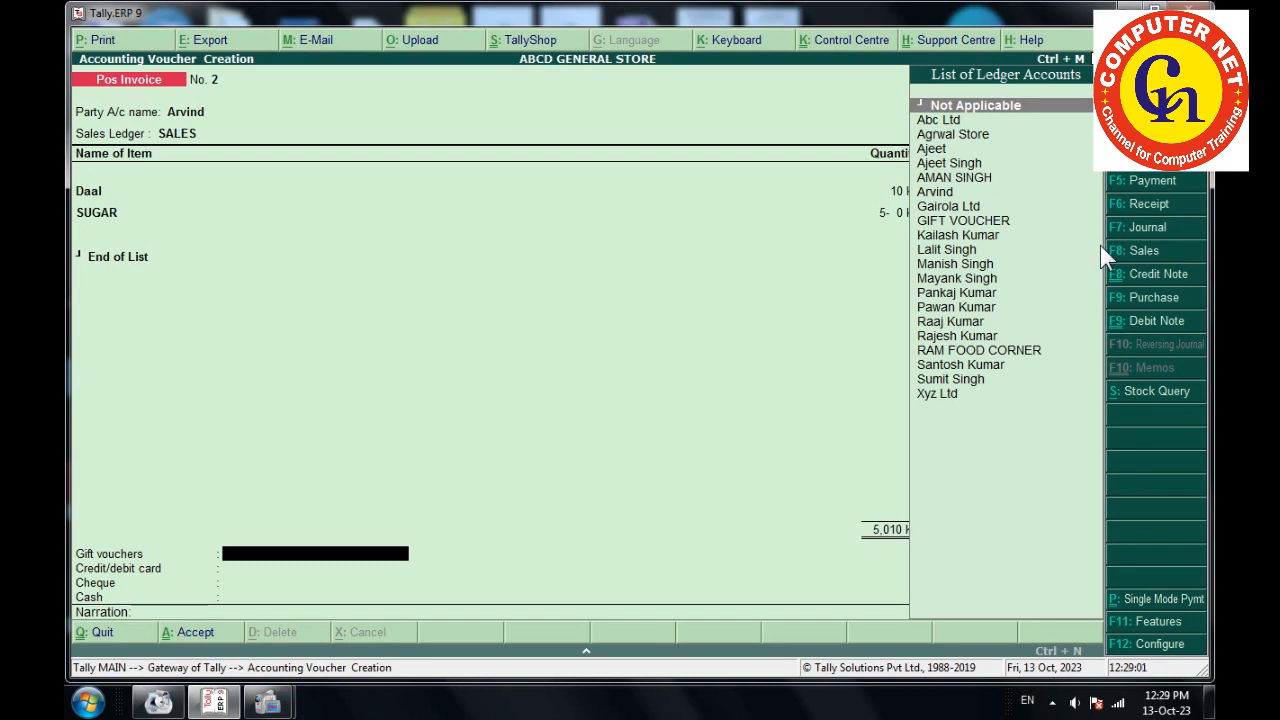
key(Down)
key(Down)
key(Down)
key(Down)
key(Down)
key(Down)
key(Down)
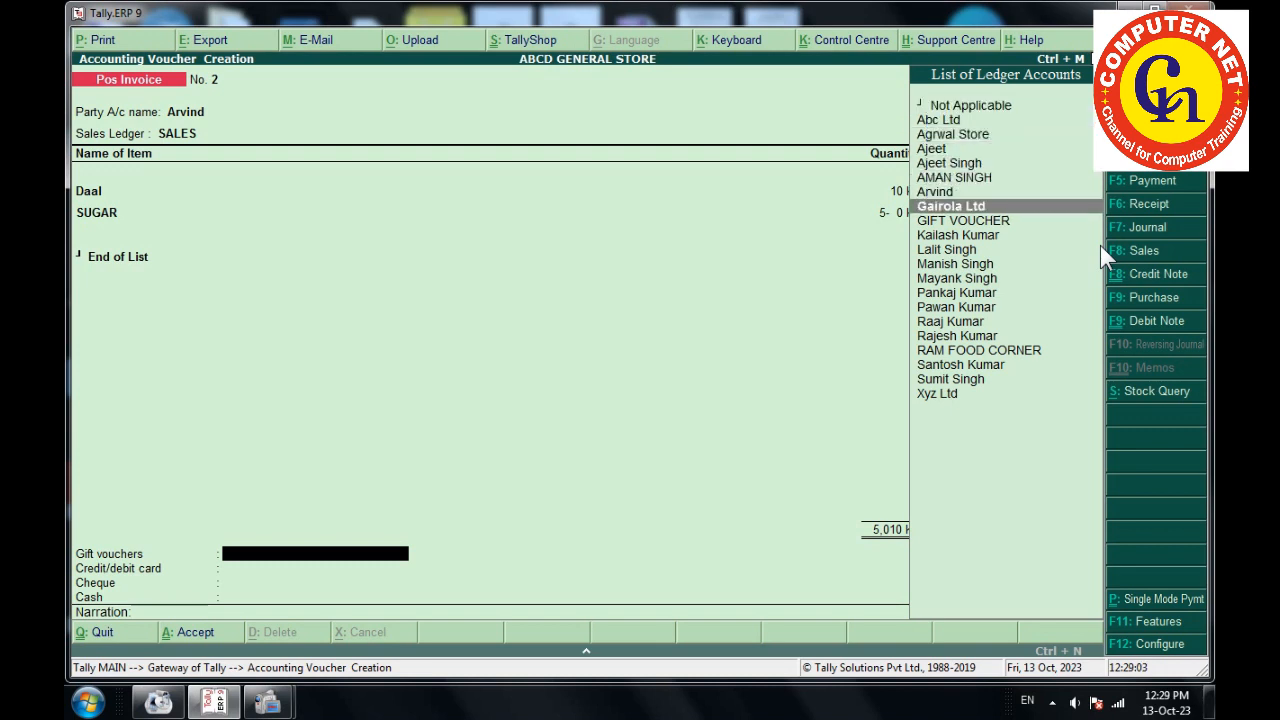
key(Down)
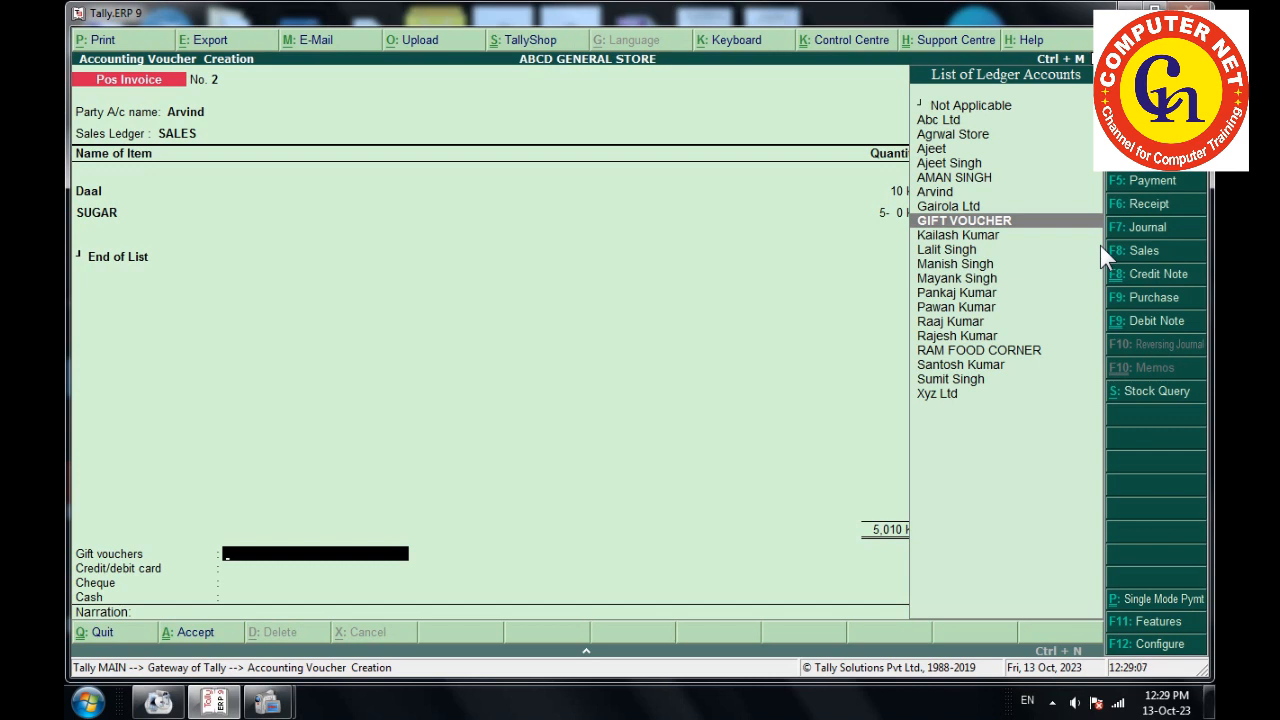
key(Return)
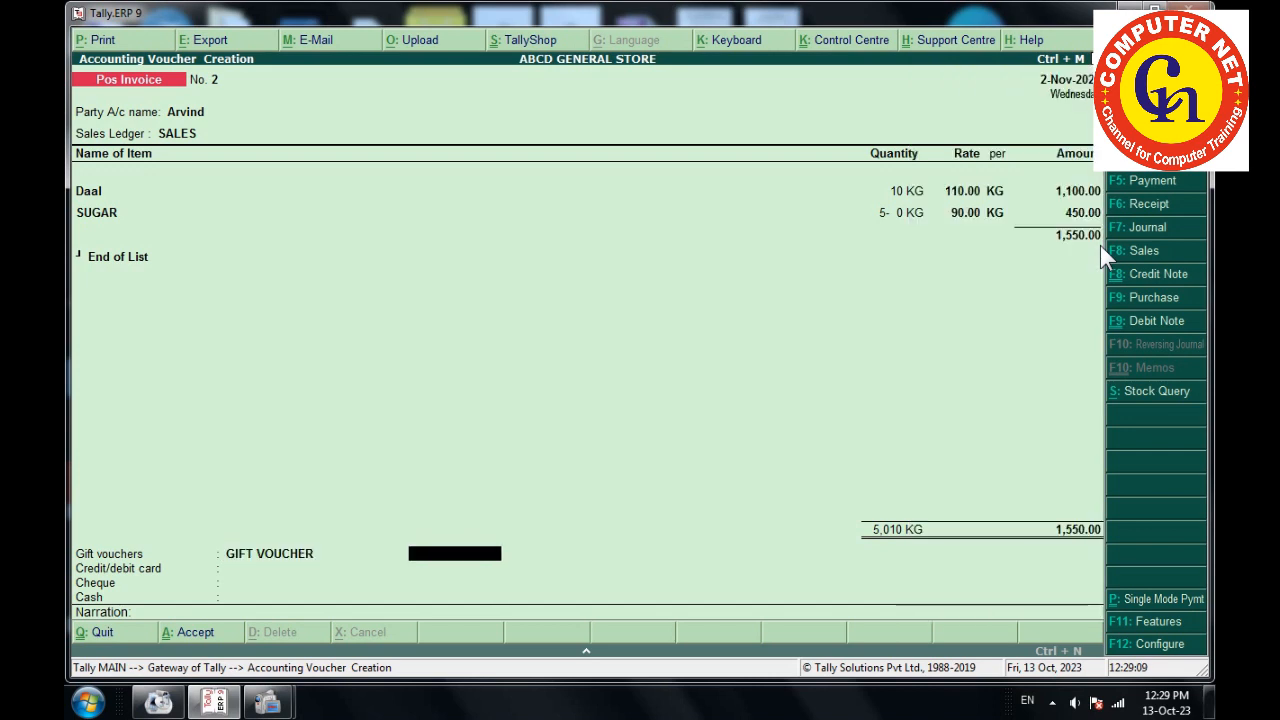
Set the gift voucher amount to 200 and allocate 1000 to card payment through SBI BANK, entering the card number.
text(200)
key(Return)
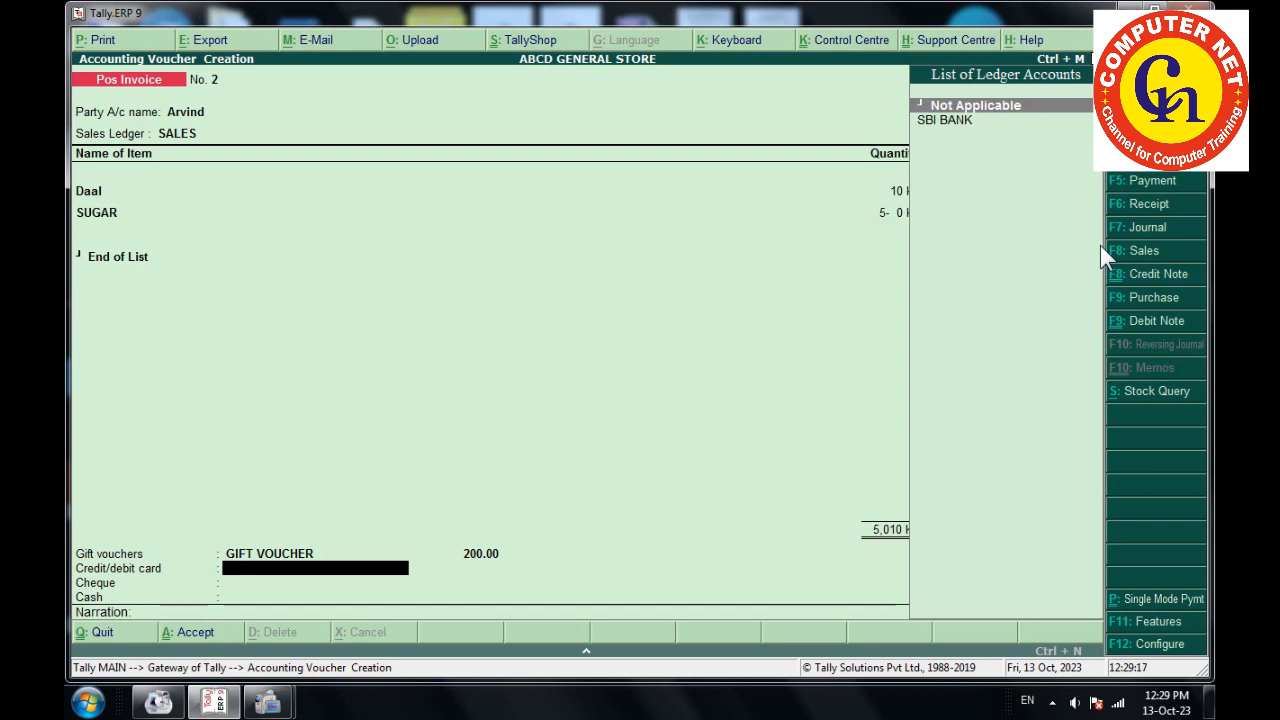
key(Down)
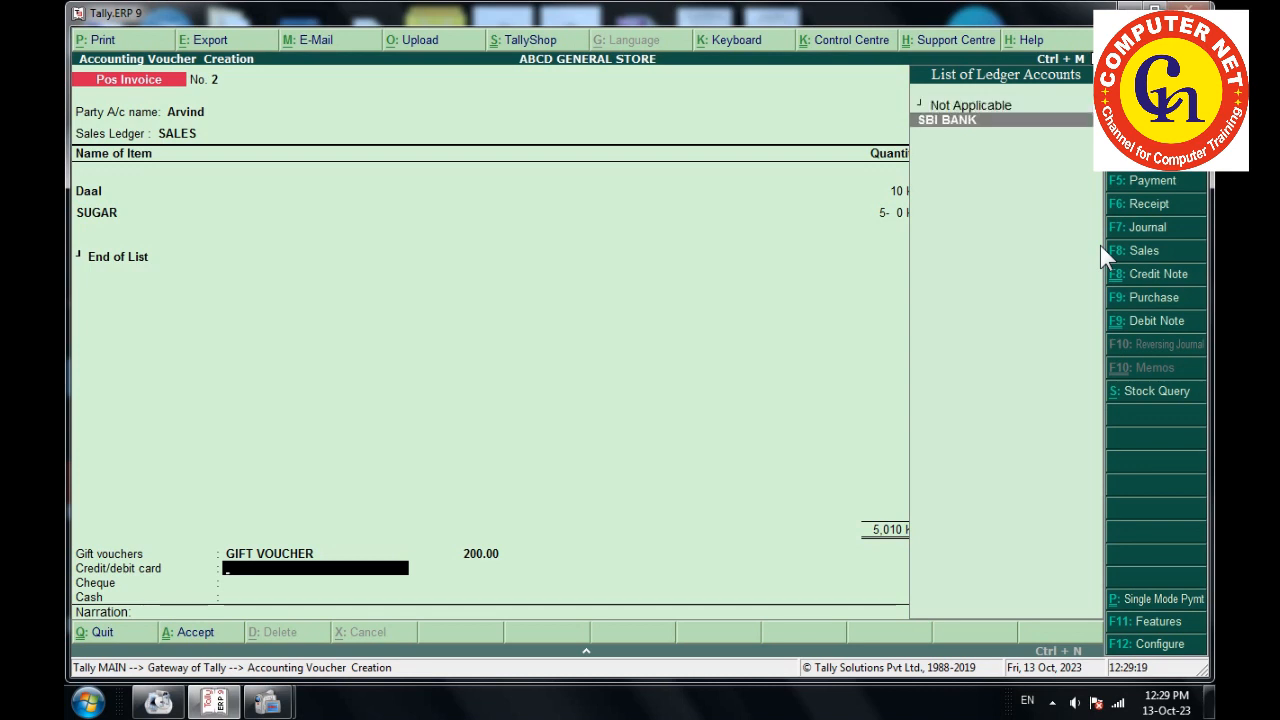
key(Return)
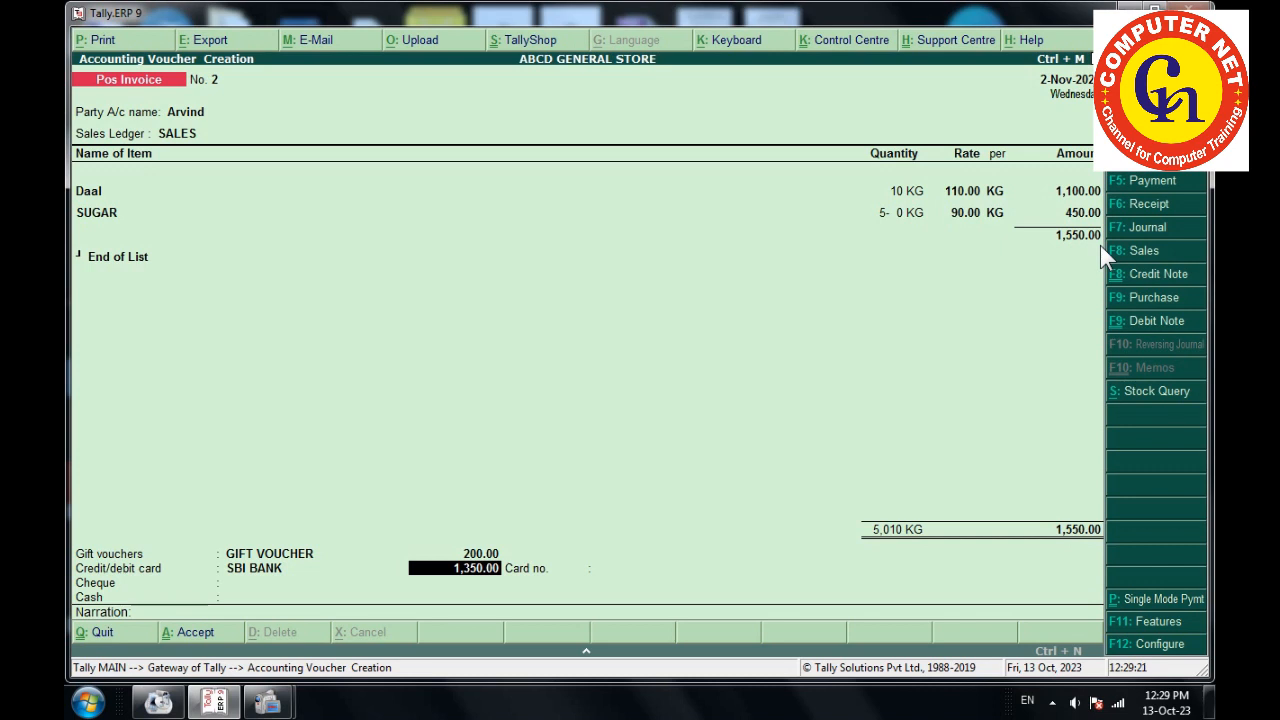
text(1000)
key(Return)
text(21212)
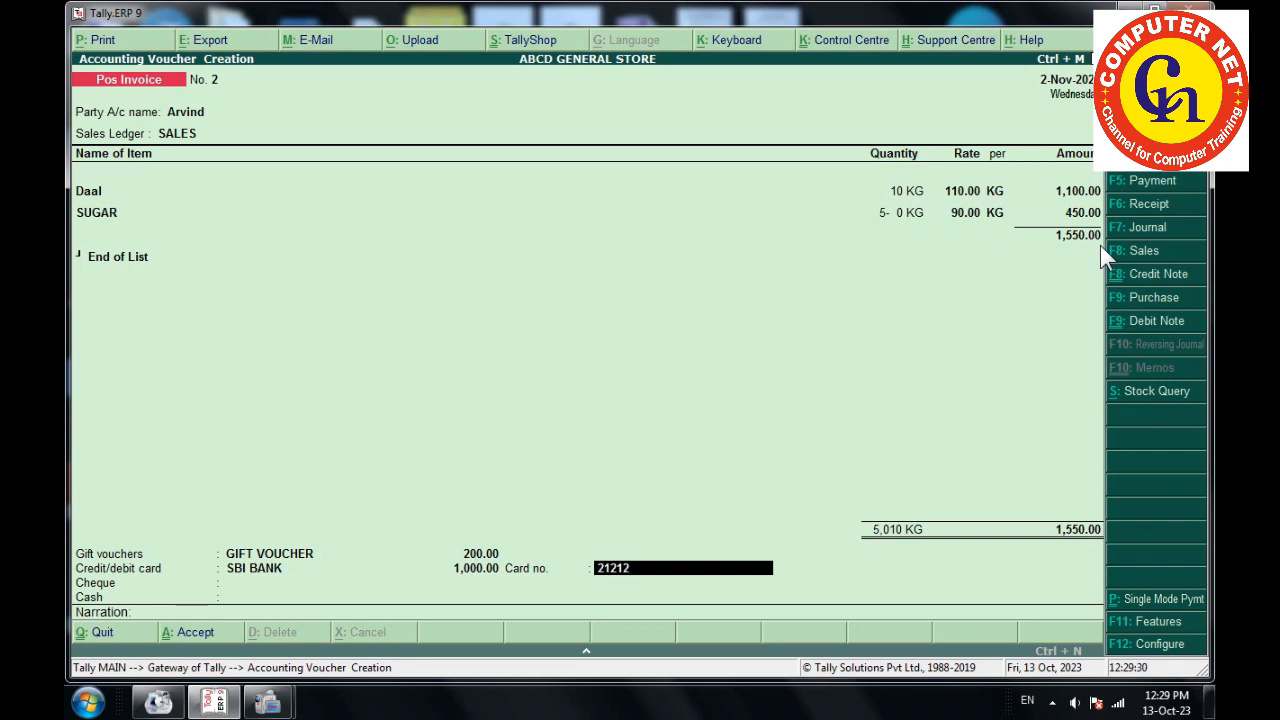
key(Return)
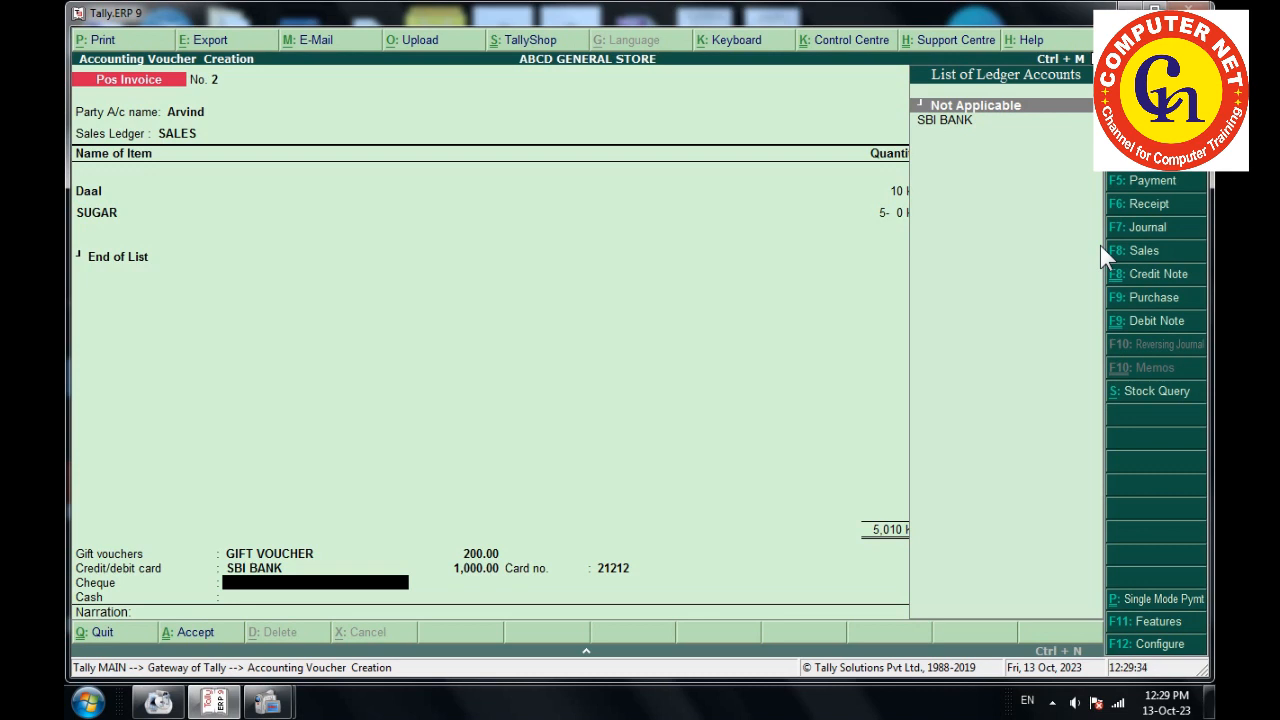
Allocate 300 to cheque payment through SBI BANK, with bank name PNB and cheque number 145.
key(Down)
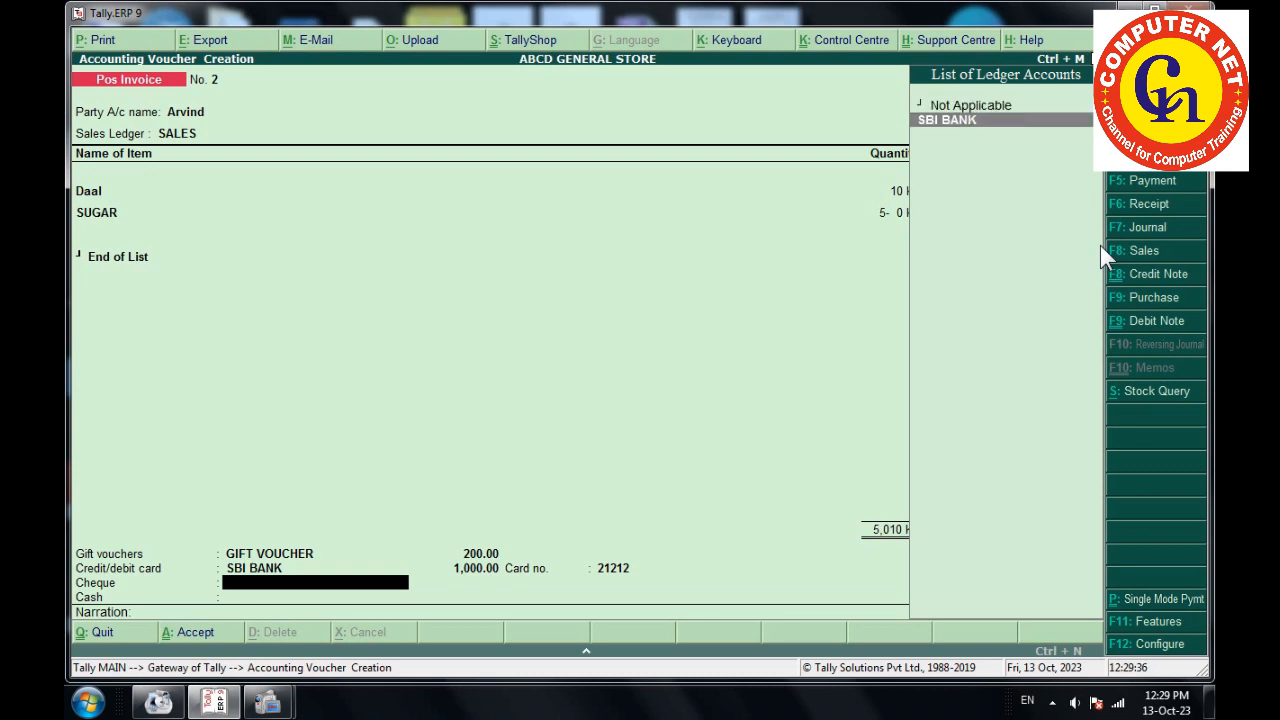
key(Return)
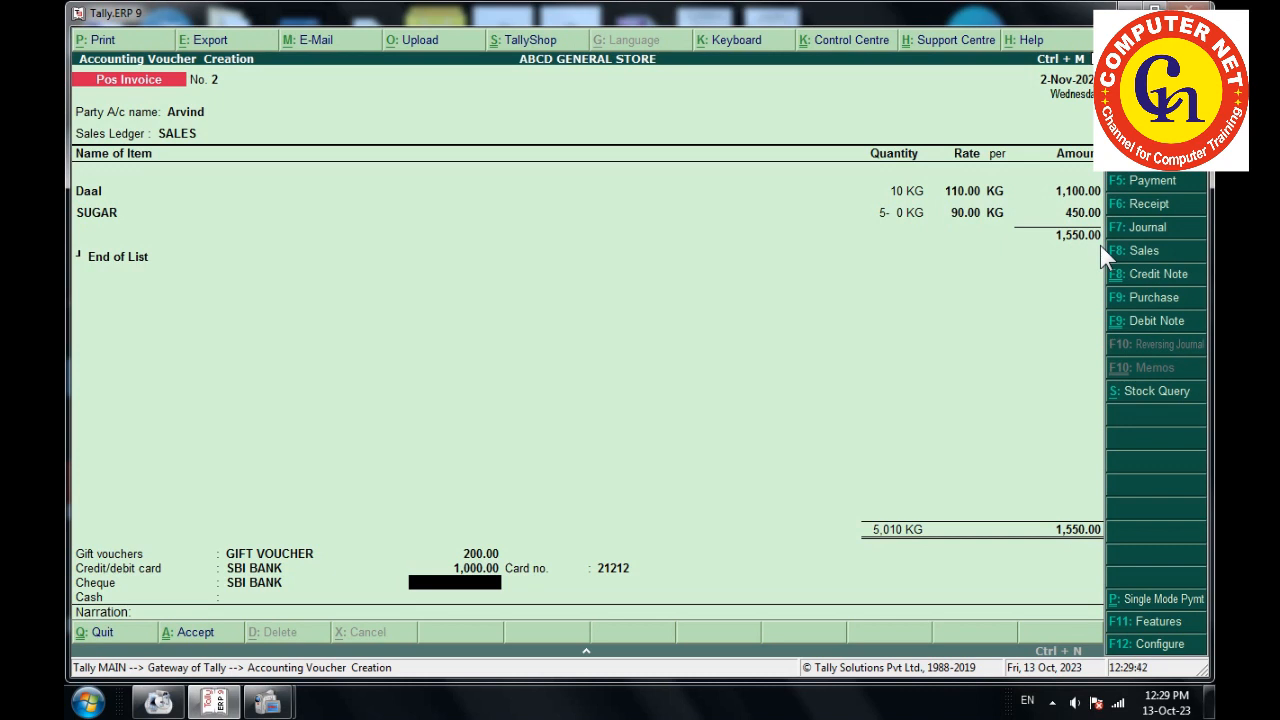
text(300)
key(Return)
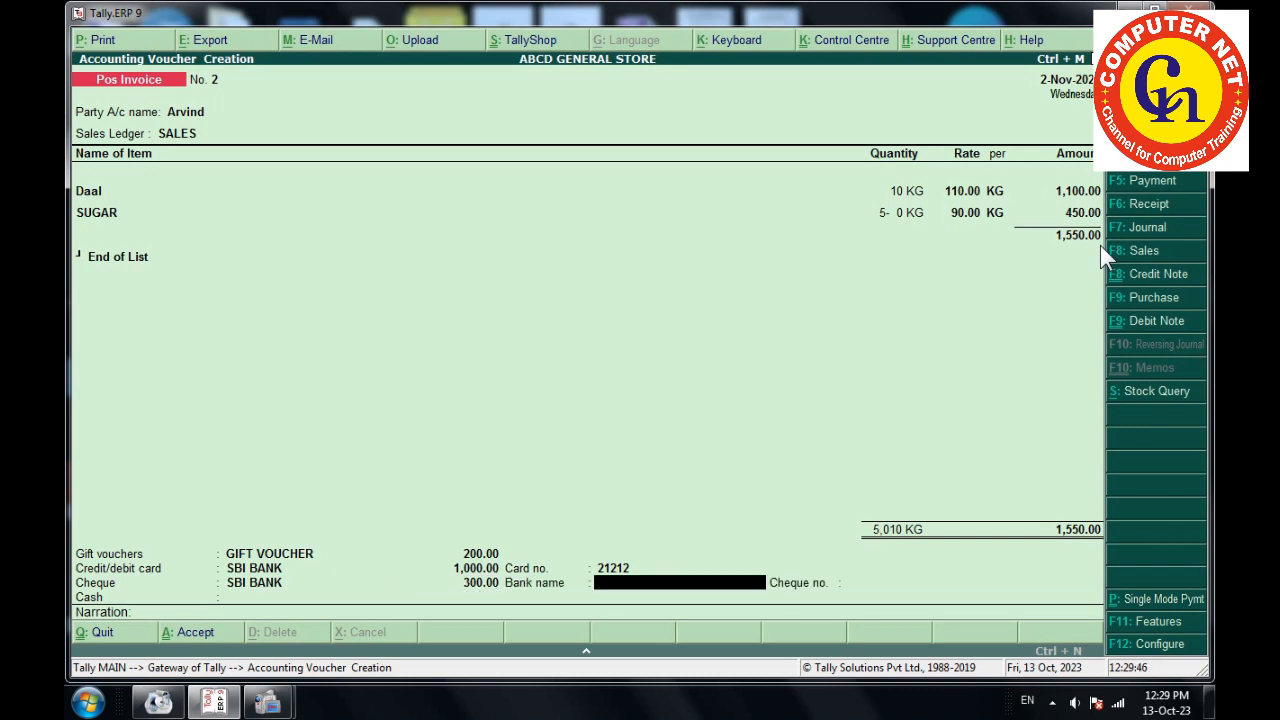
text(PNB)
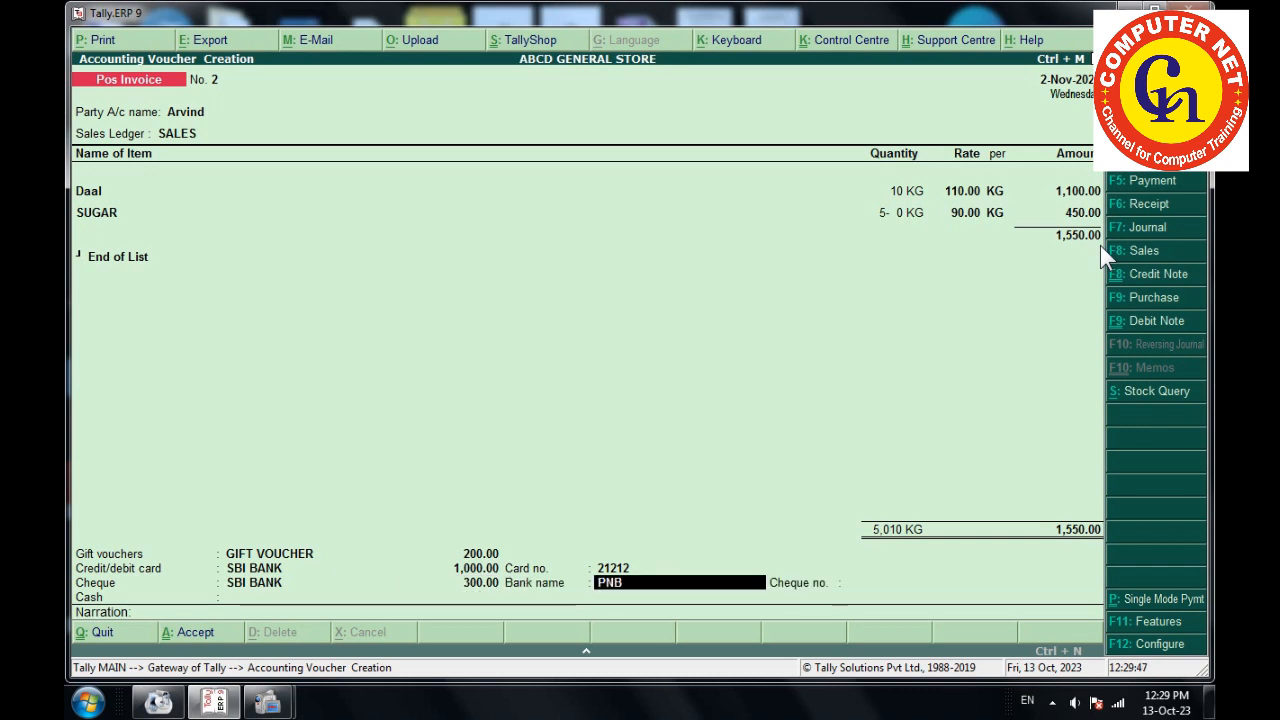
key(Return)
text(145)
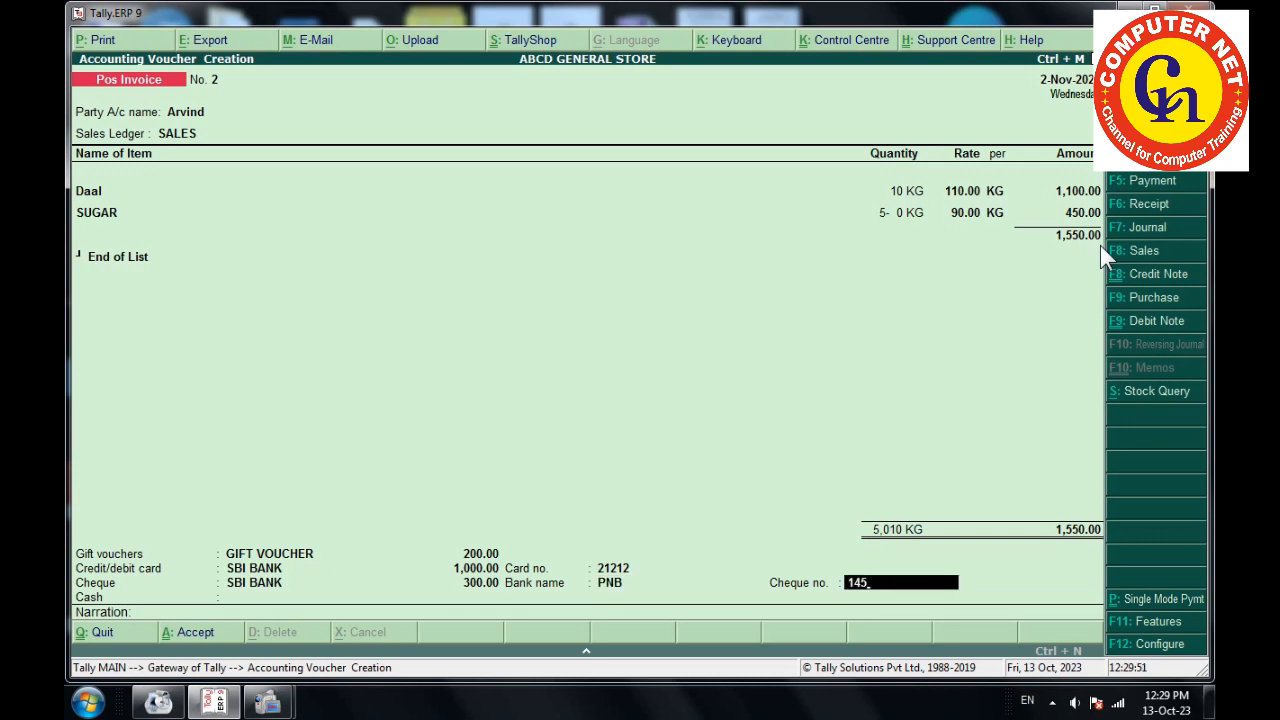
key(Return)
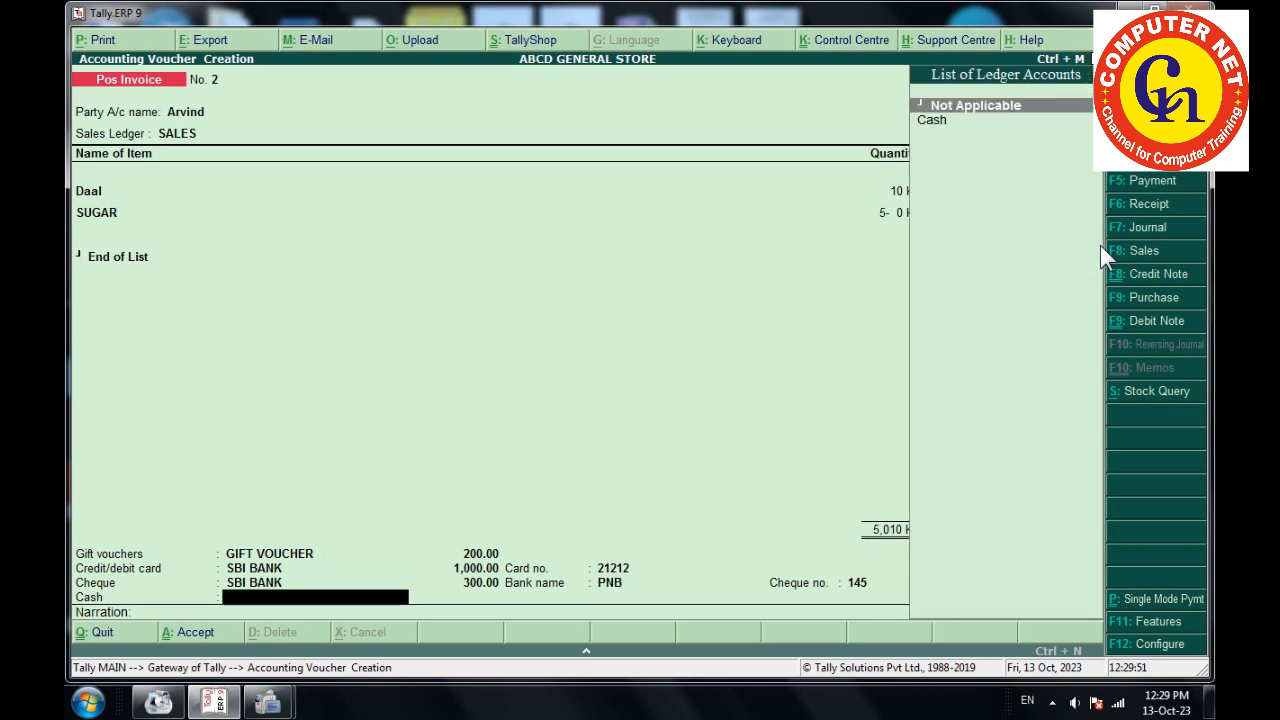
Allocate the remaining 50 to the Cash ledger with 100 tendered, and save the invoice without a narration.
key(Down)
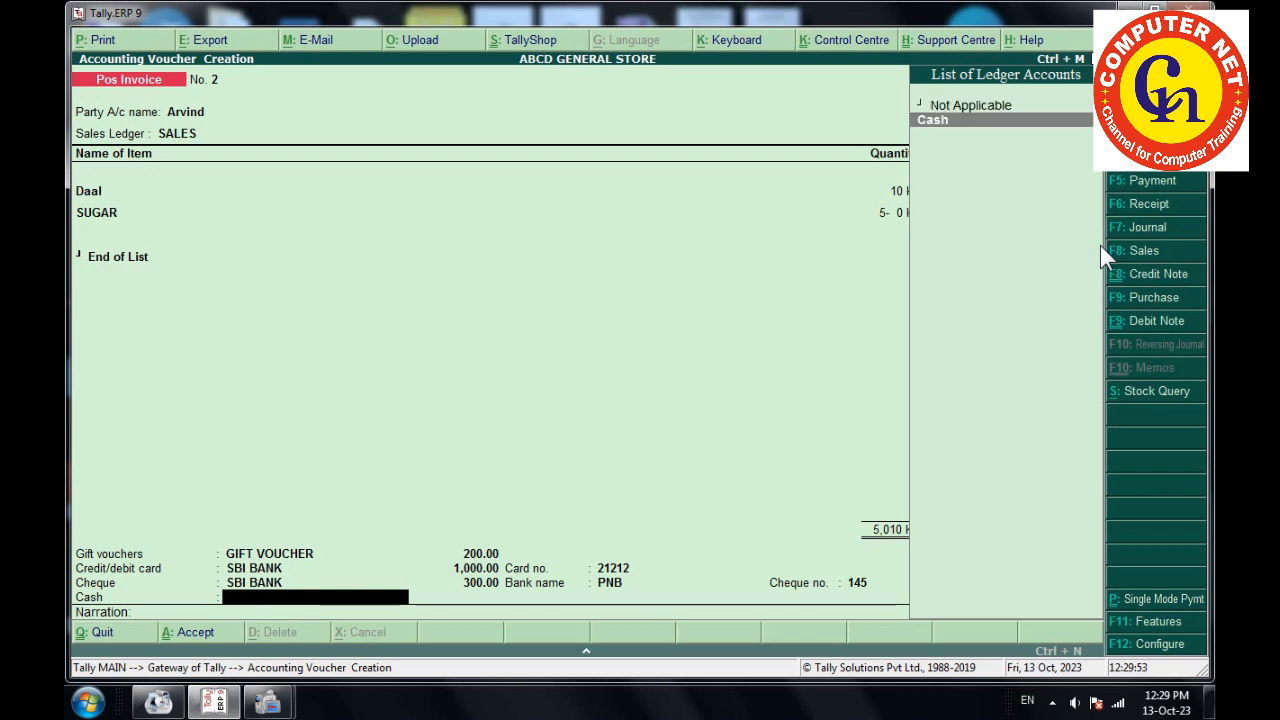
key(Return)
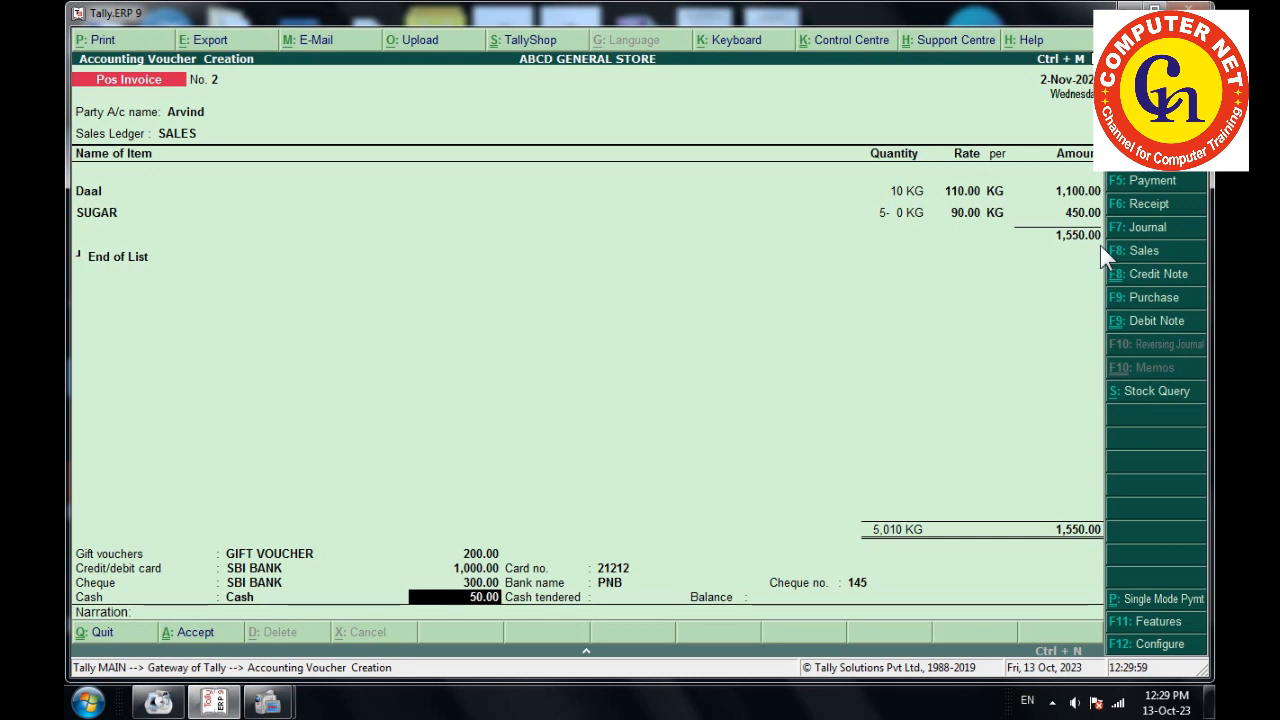
key(Return)
text(1)
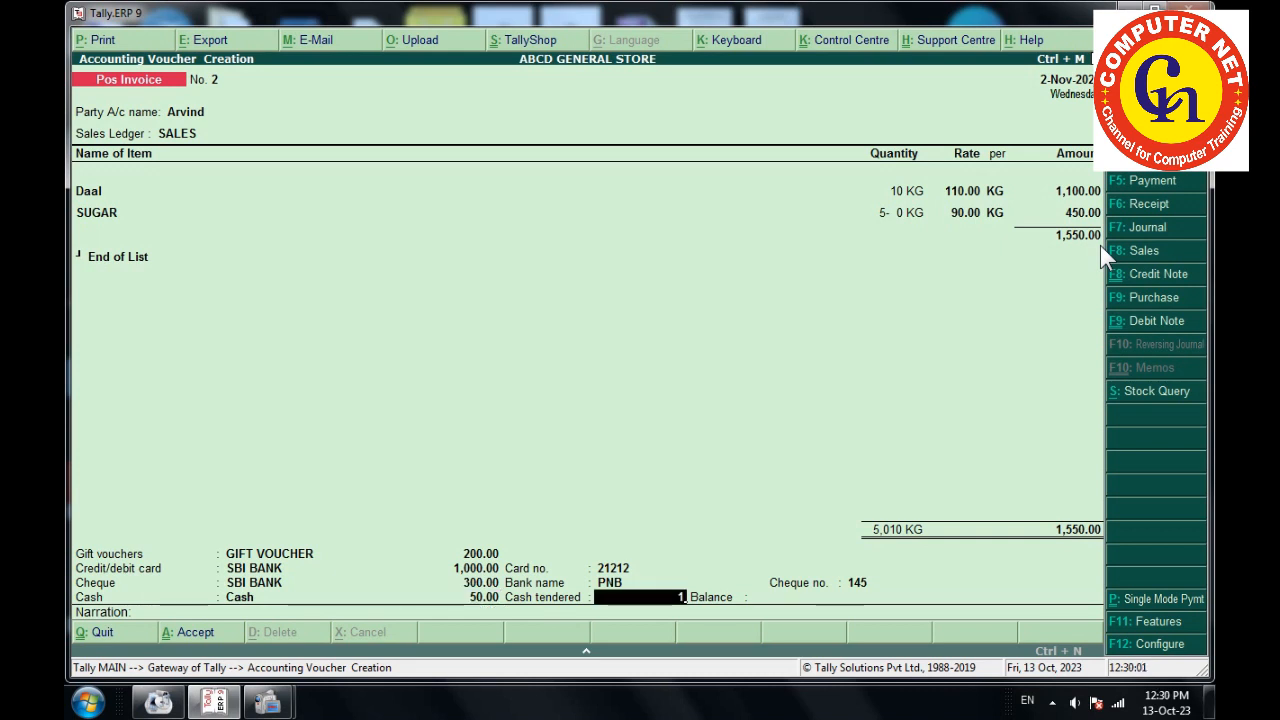
text(00)
key(Return)
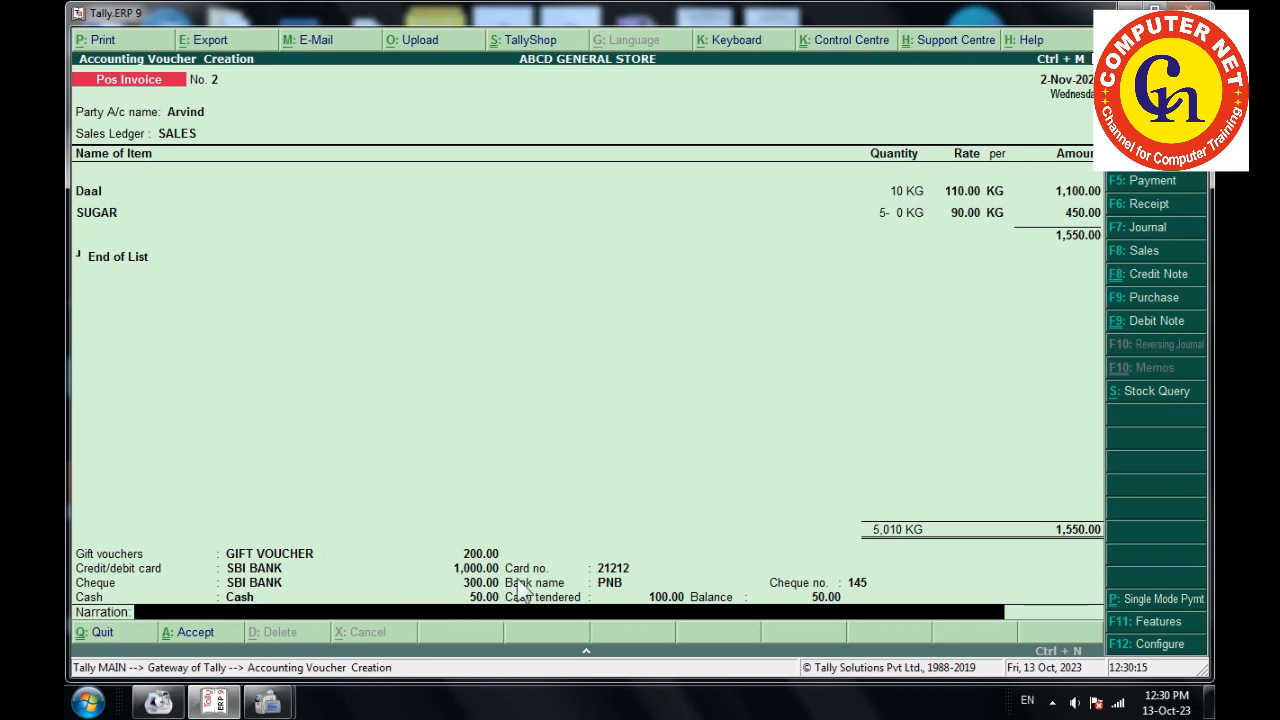
key(Return)
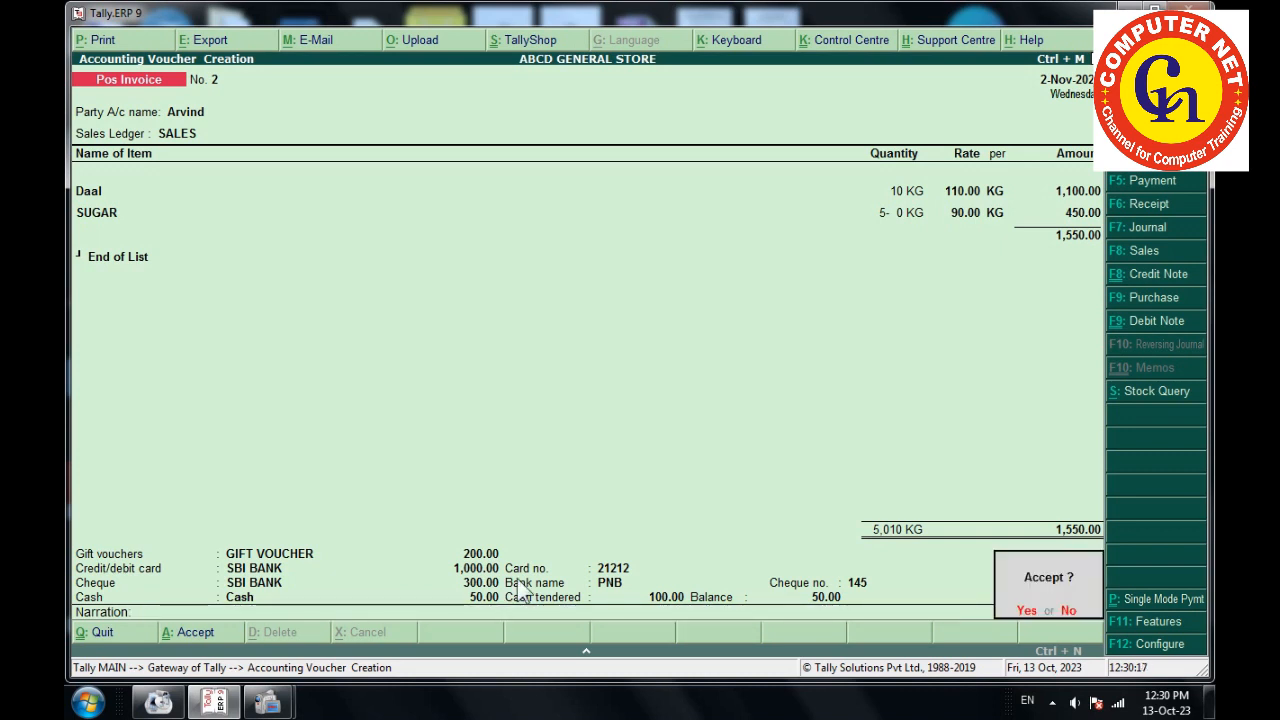
key(Return)
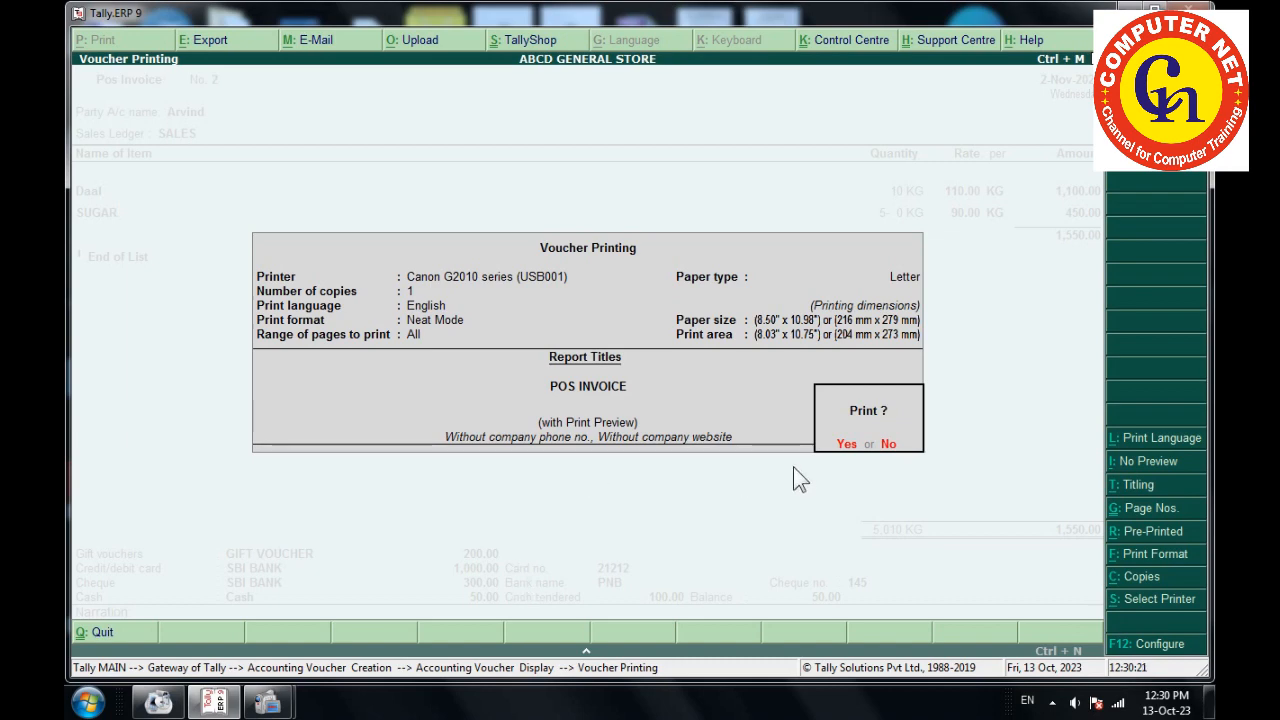
Preview the saved POS invoice's printout at enlarged size and close the preview without printing.
key(Return)
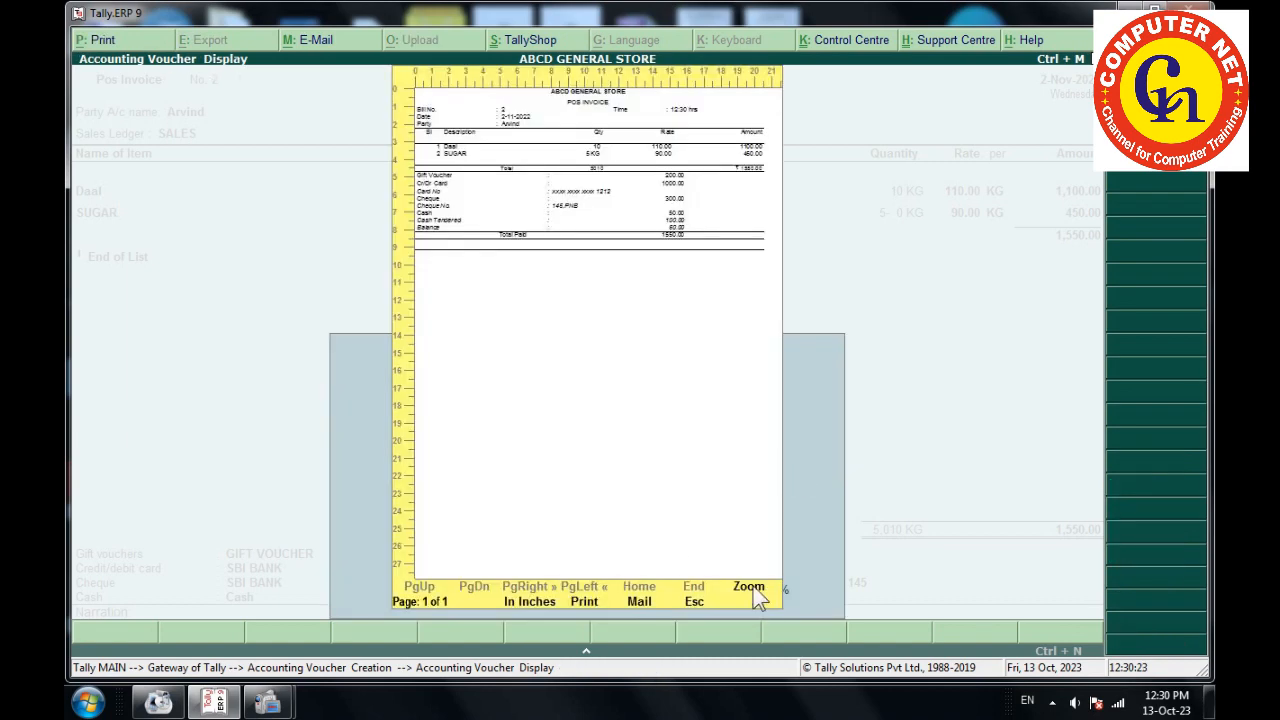
click(749, 587)
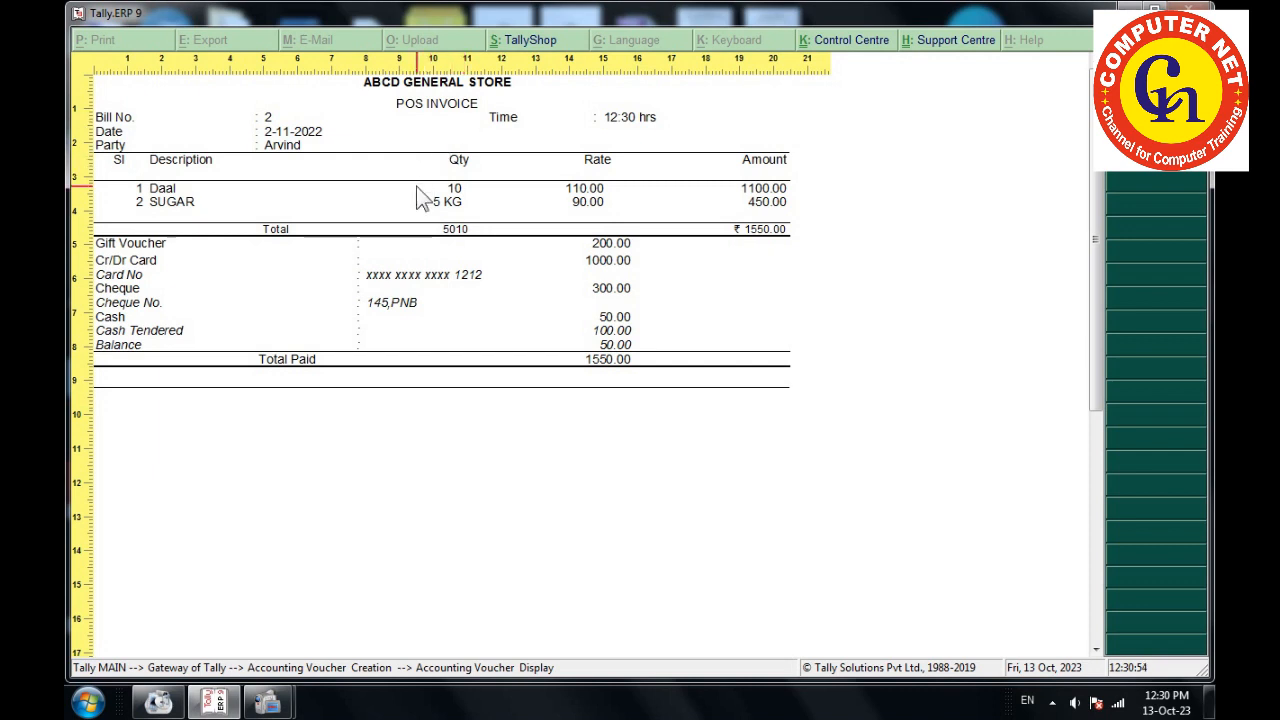
key(Escape)
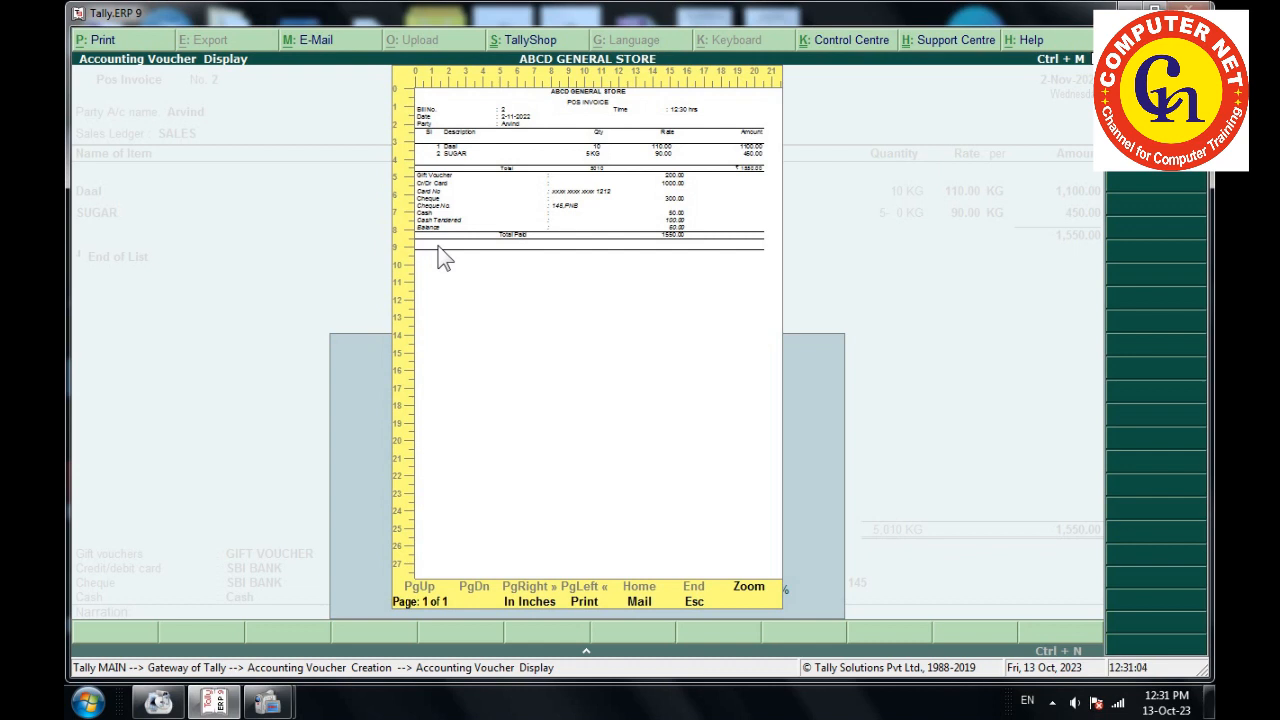
key(Escape)
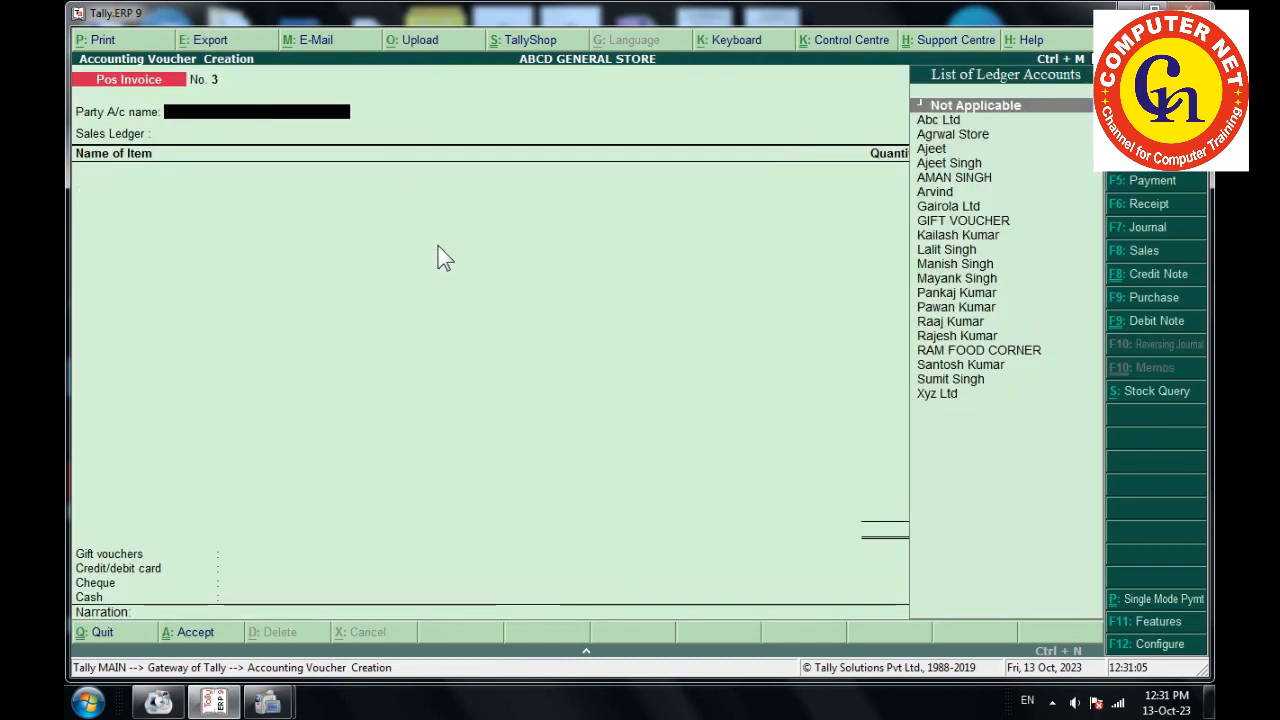